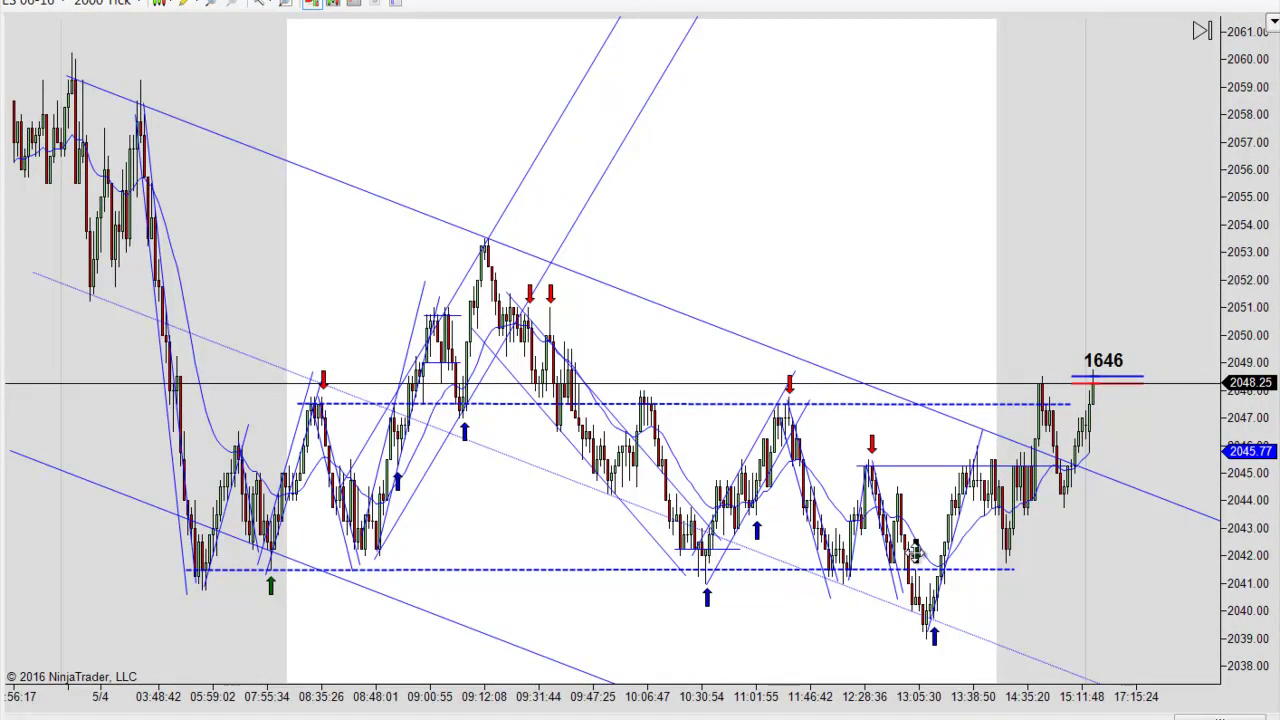
Place a copy of the green down arrow above the 09:12 swing high at the upper channel line.
mouse_move(915, 550)
left_mouse_down()
mouse_move(638, 366)
mouse_move(486, 222)
left_mouse_up()
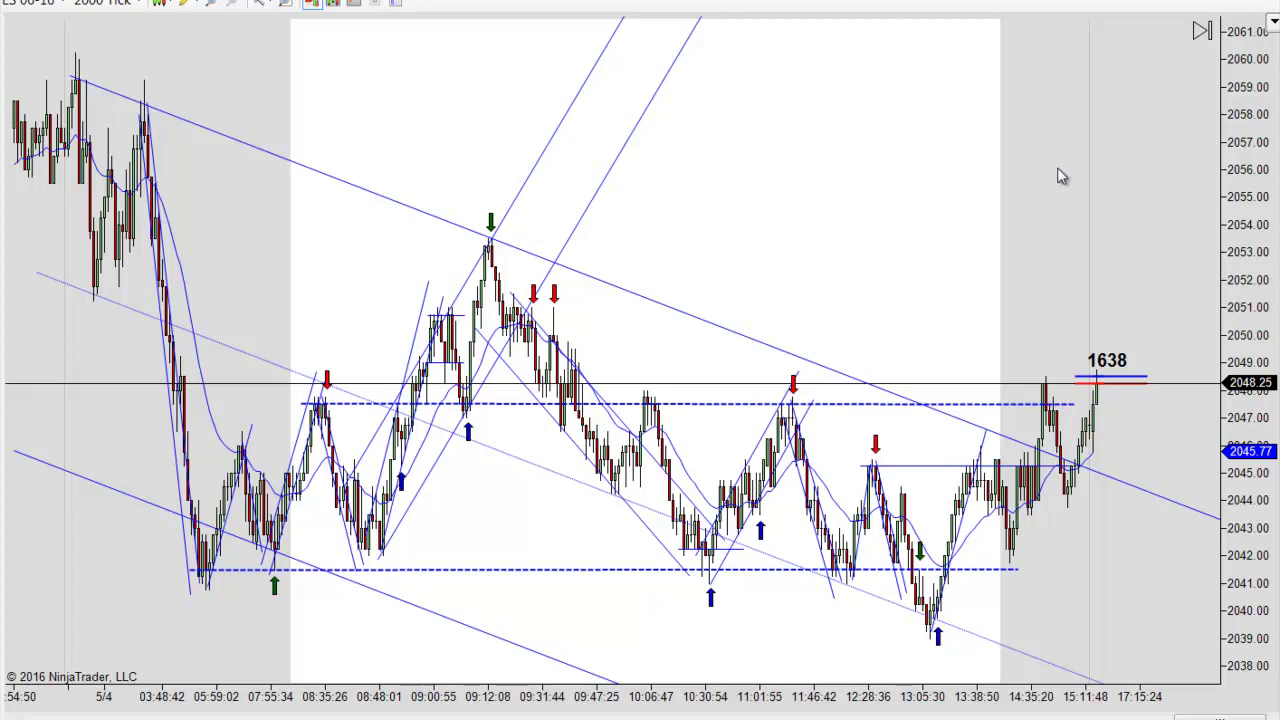
Examine the ES 2000-tick chart from the overnight sell-off through the afternoon, including the swings, channels and signal arrows.
scroll(1057, 167, "up", 2)
left_click_drag(838, 138, 1043, 151)
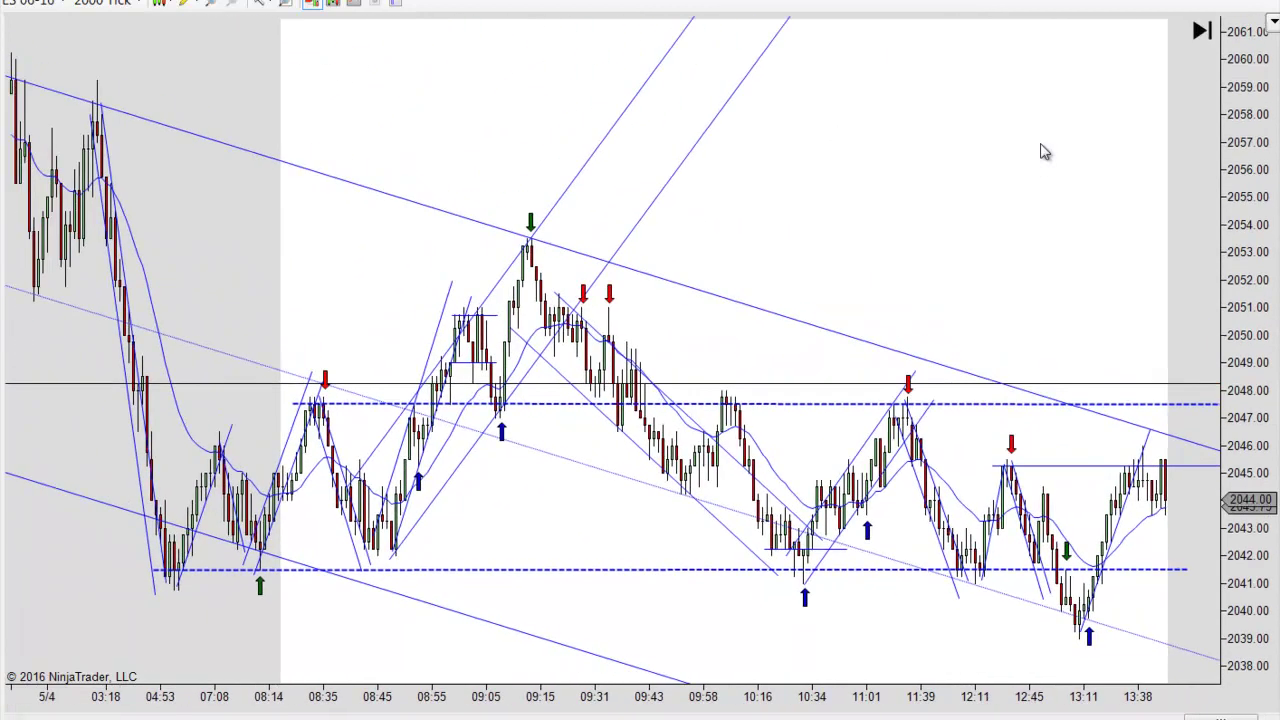
scroll(1043, 151, "up", 1)
left_click_drag(806, 134, 920, 130)
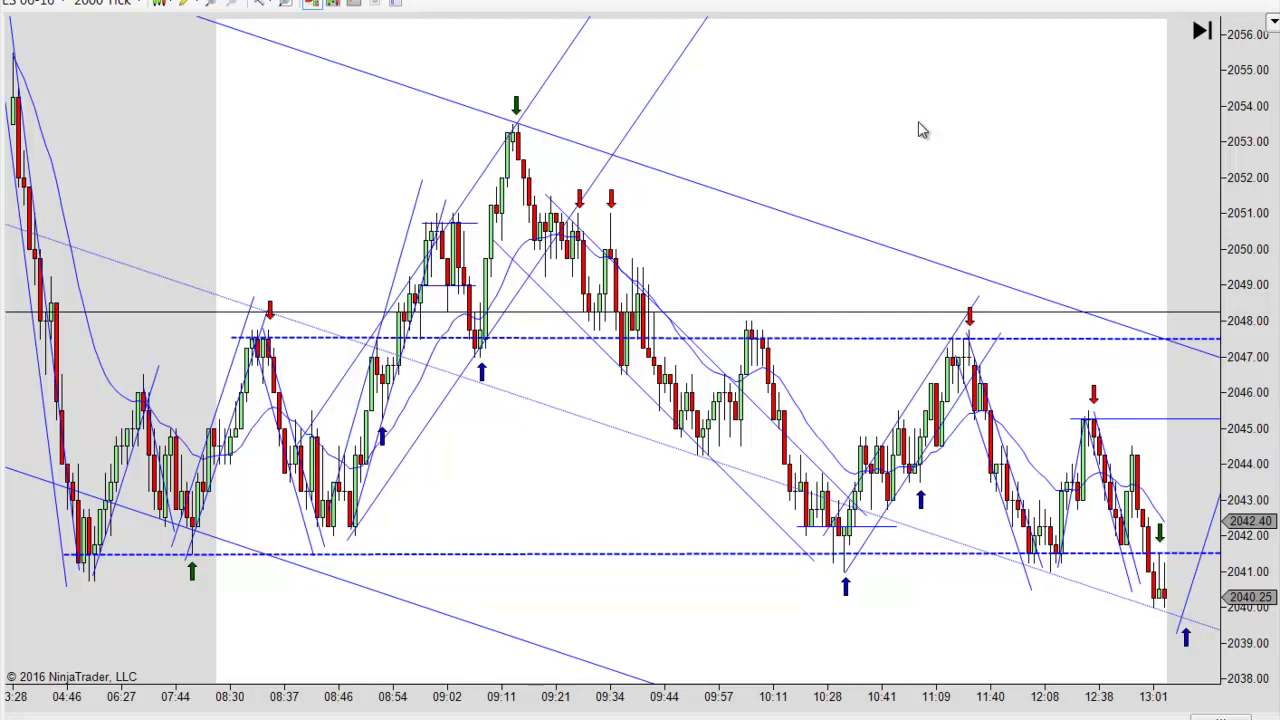
scroll(922, 130, "up", 1)
left_click_drag(914, 126, 1122, 124)
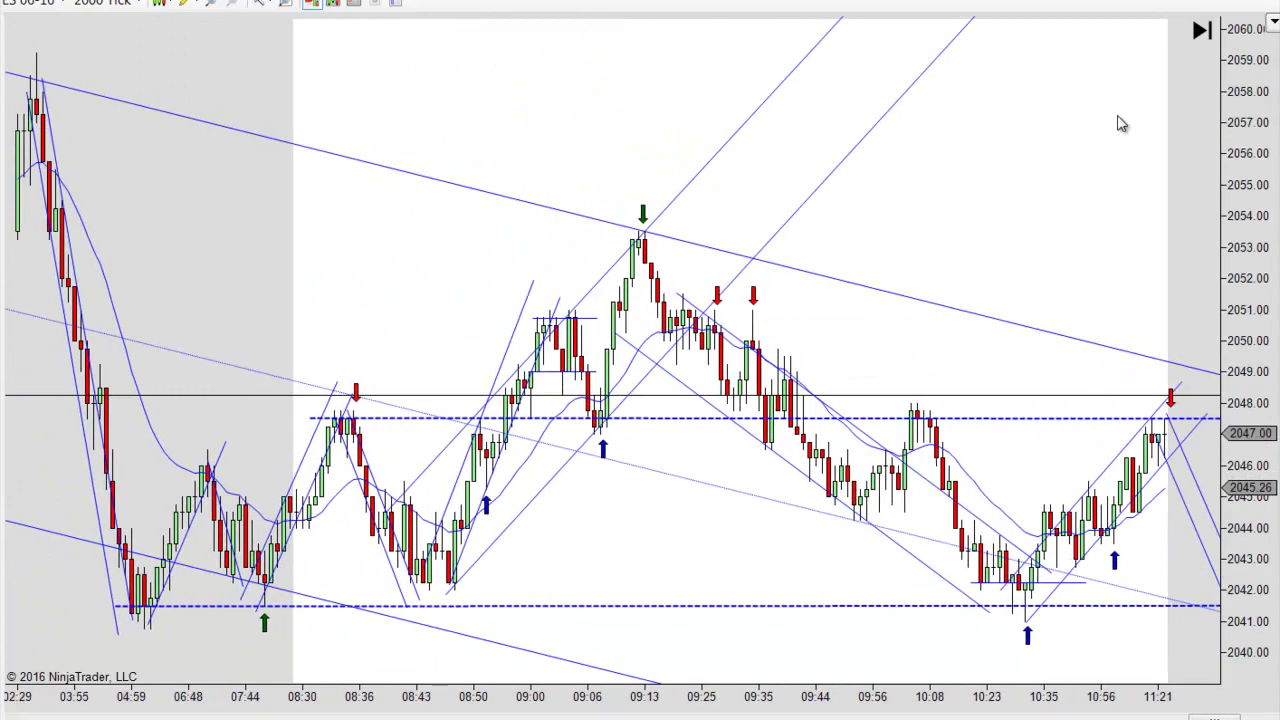
scroll(1122, 124, "up", 1)
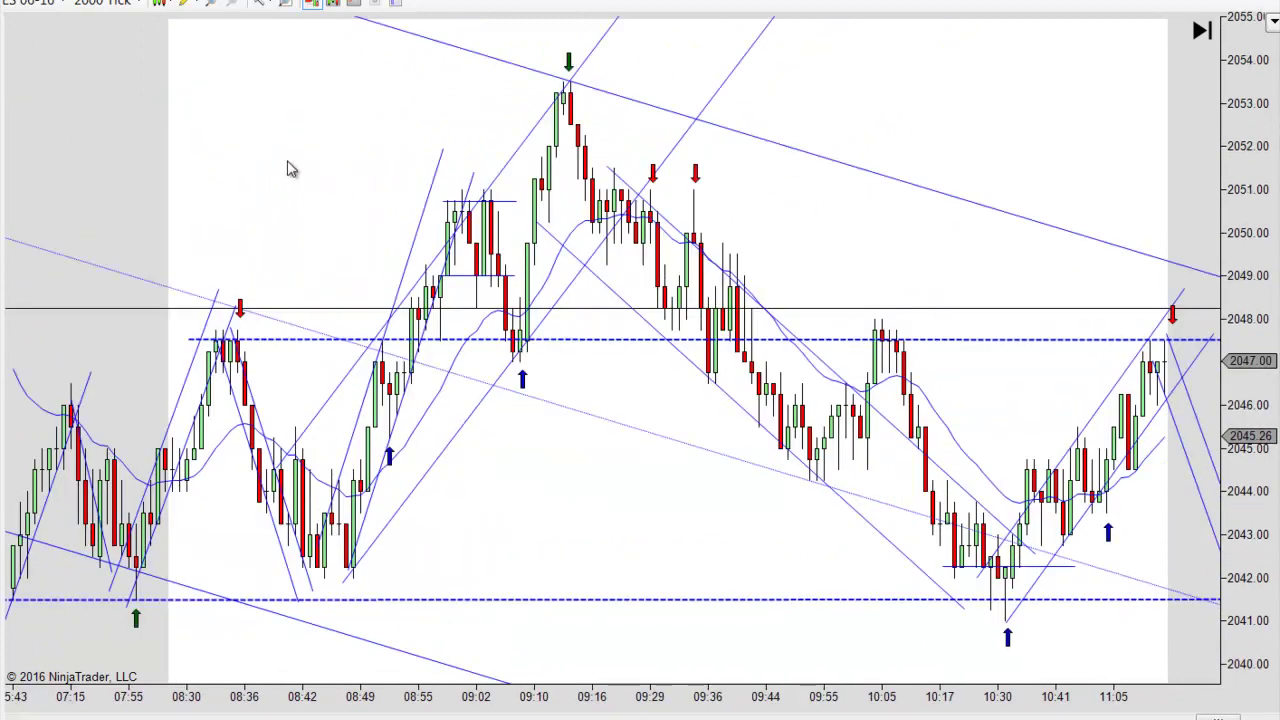
scroll(337, 171, "up", 3)
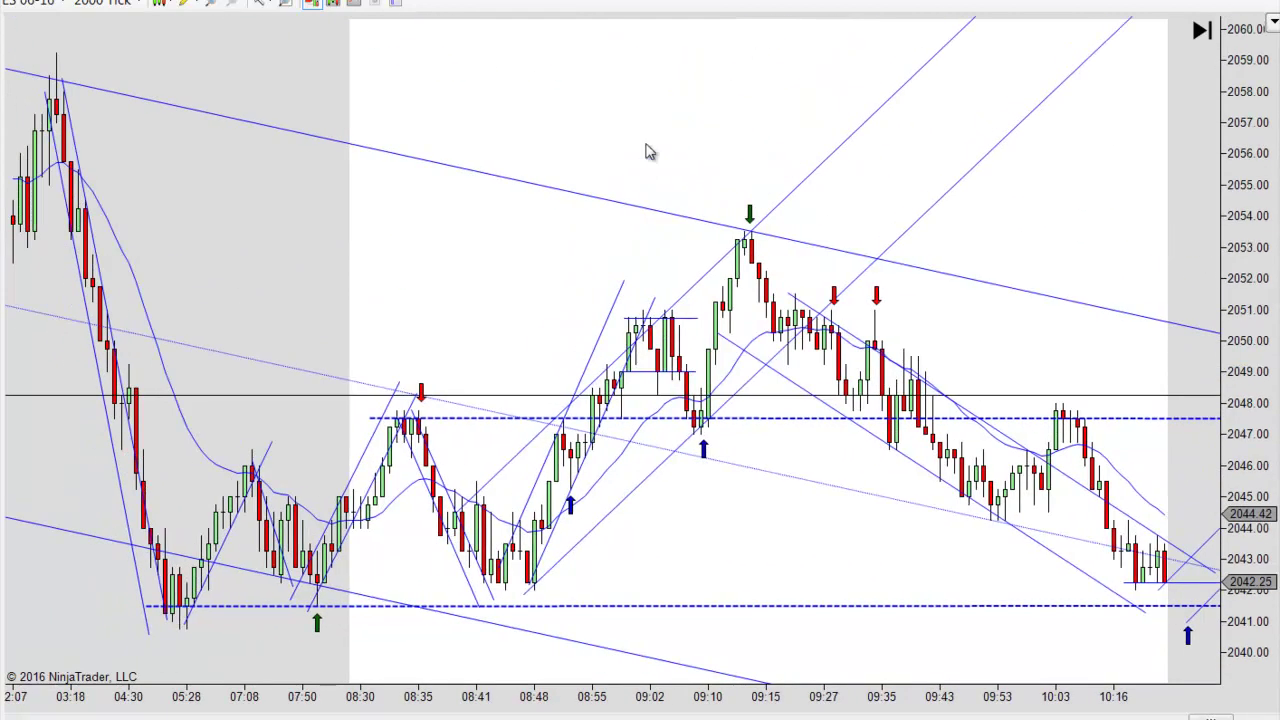
left_click_drag(680, 126, 229, 129)
left_click_drag(751, 113, 455, 118)
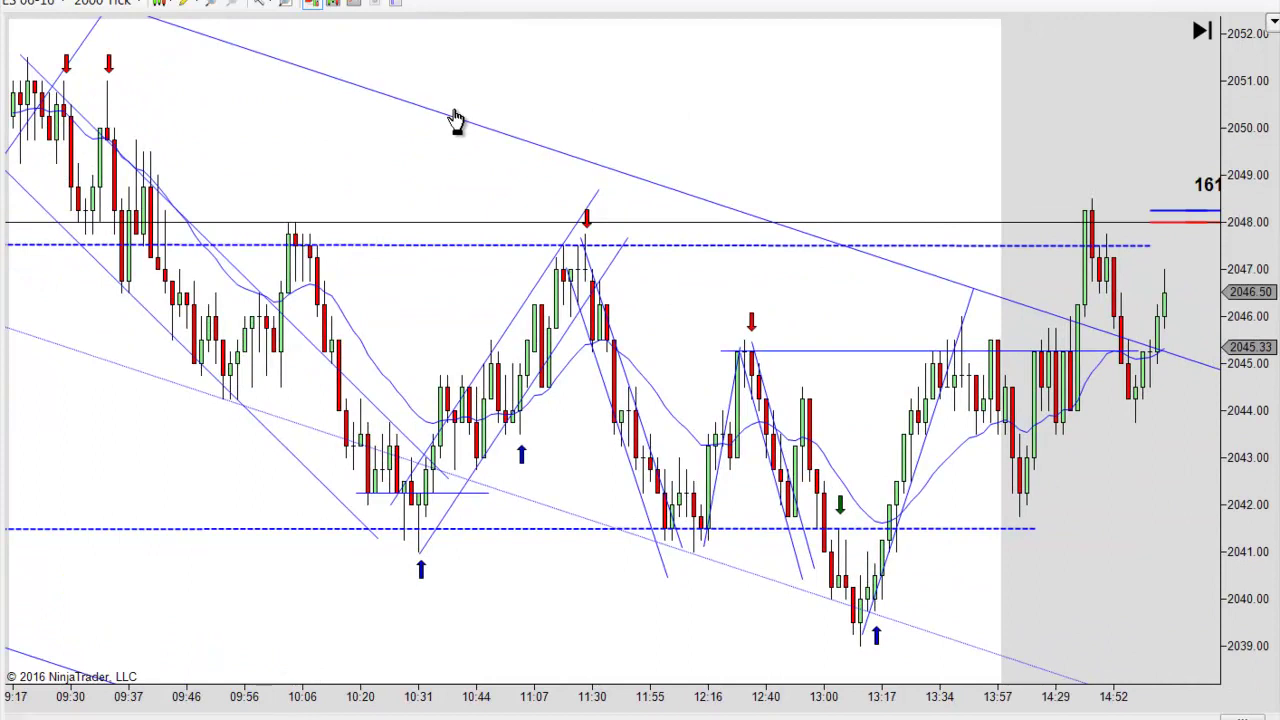
left_click_drag(457, 120, 402, 110)
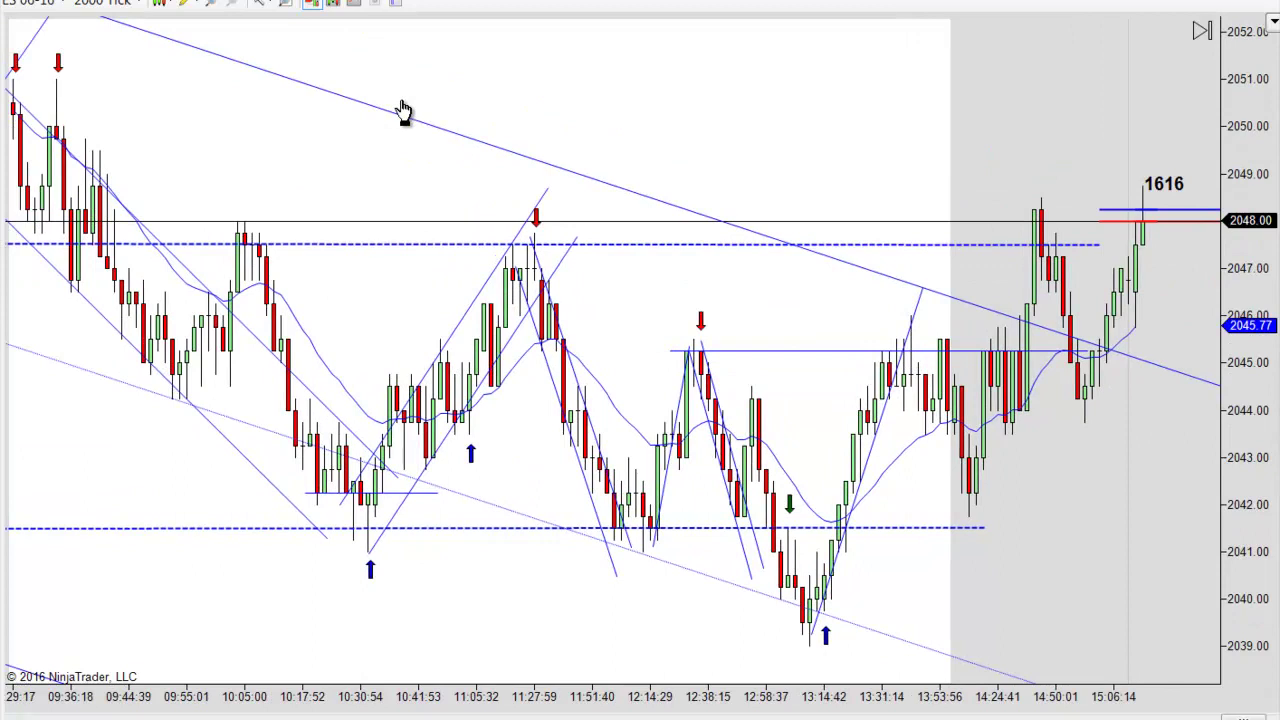
left_click_drag(402, 110, 1006, 194)
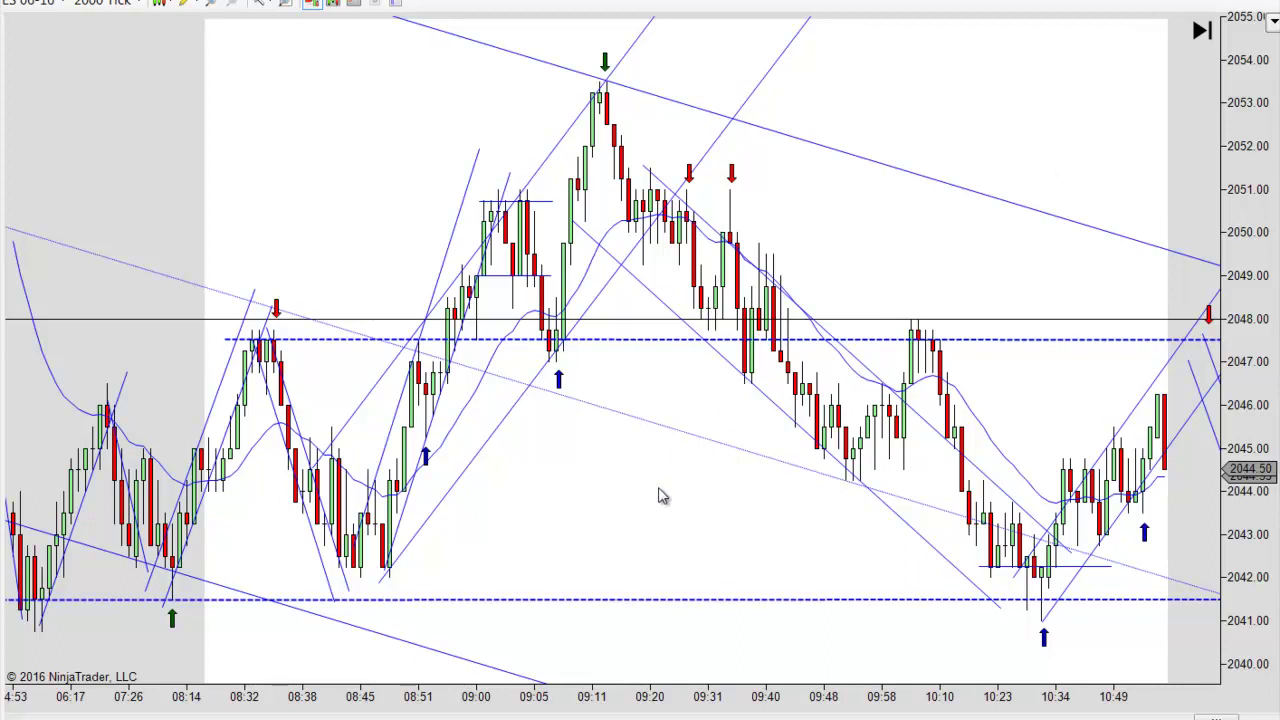
left_click_drag(594, 531, 805, 537)
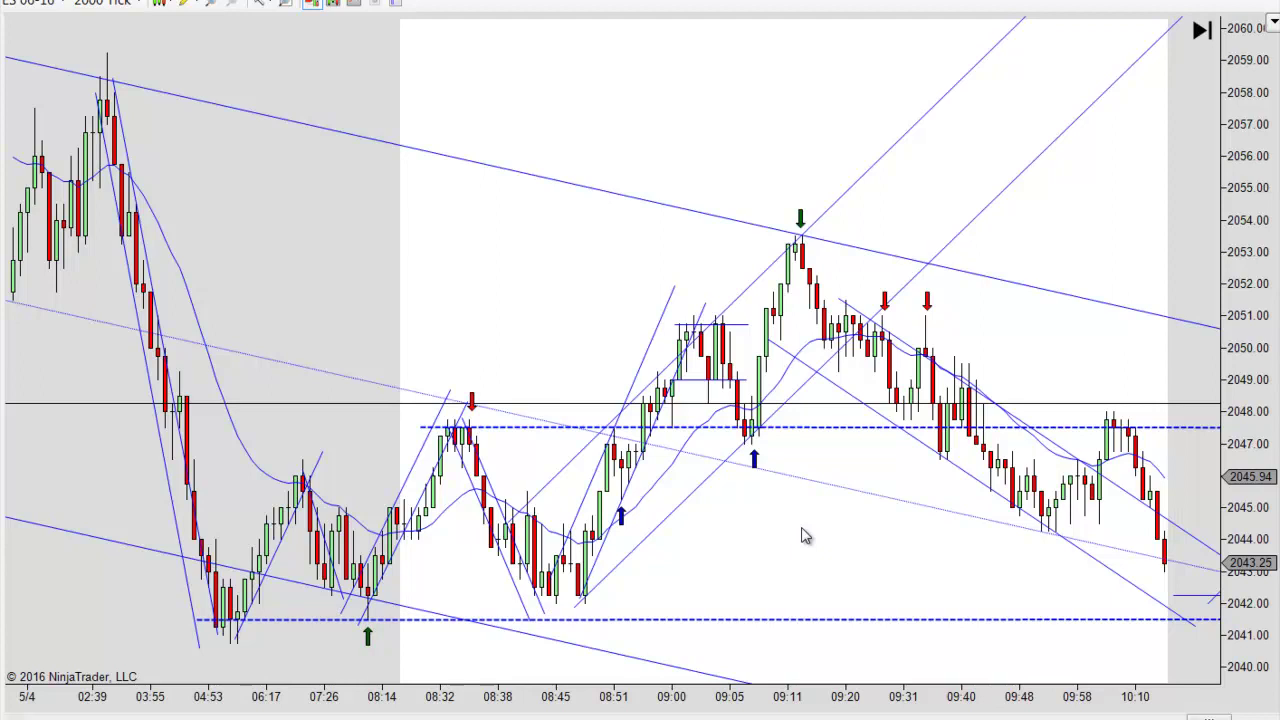
left_click_drag(805, 537, 820, 538)
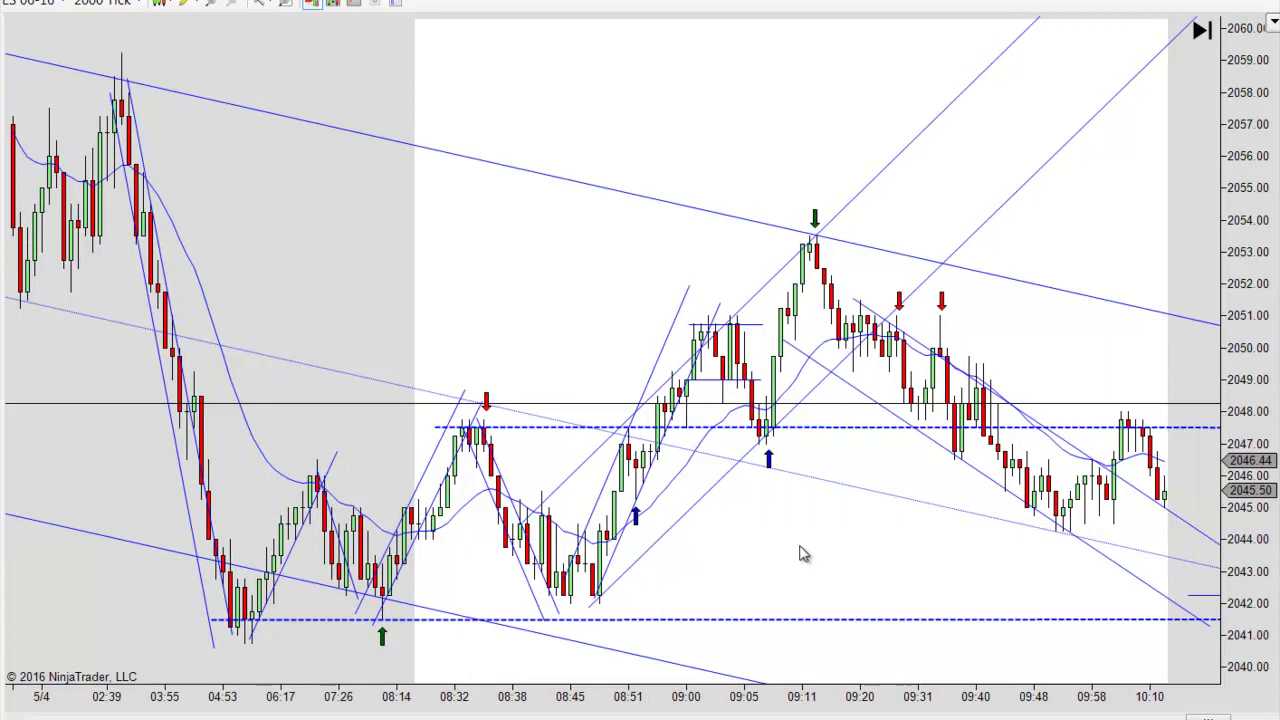
left_click_drag(800, 553, 843, 557)
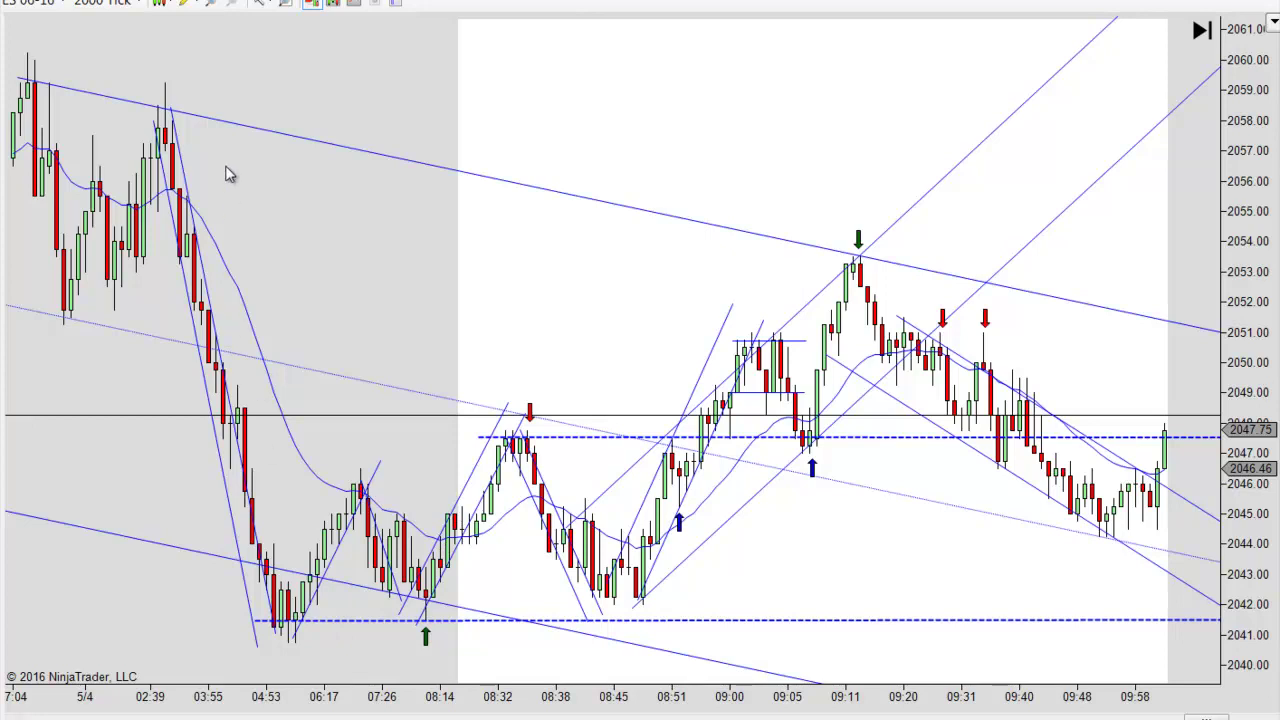
Draw an arrow line along the rally after the overnight low, project it up from the 08:14 low, and delete it.
left_click(185, 5)
left_click(230, 157)
left_click(357, 478)
left_click_drag(315, 568, 458, 530)
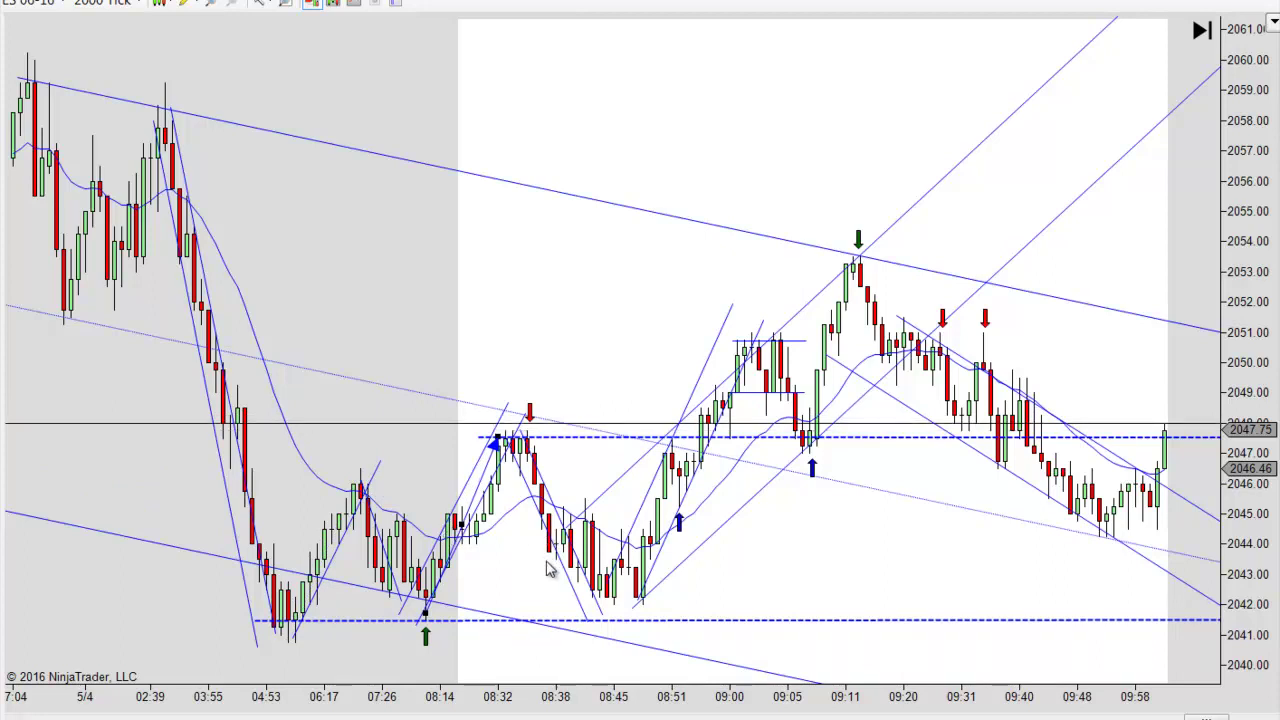
key("Delete")
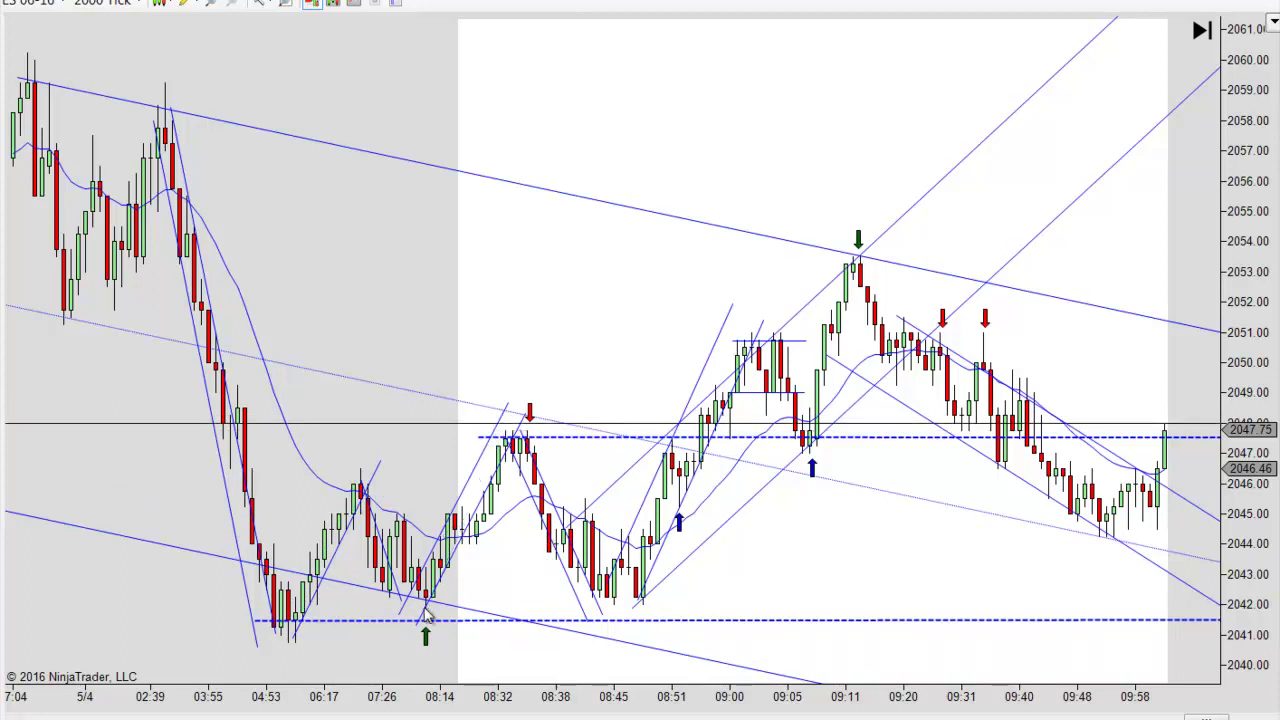
Draw an arrow line down the pullback after 06:17, shift it onto the second down leg, and delete it.
left_click(184, 3)
left_click(205, 158)
left_click(357, 467)
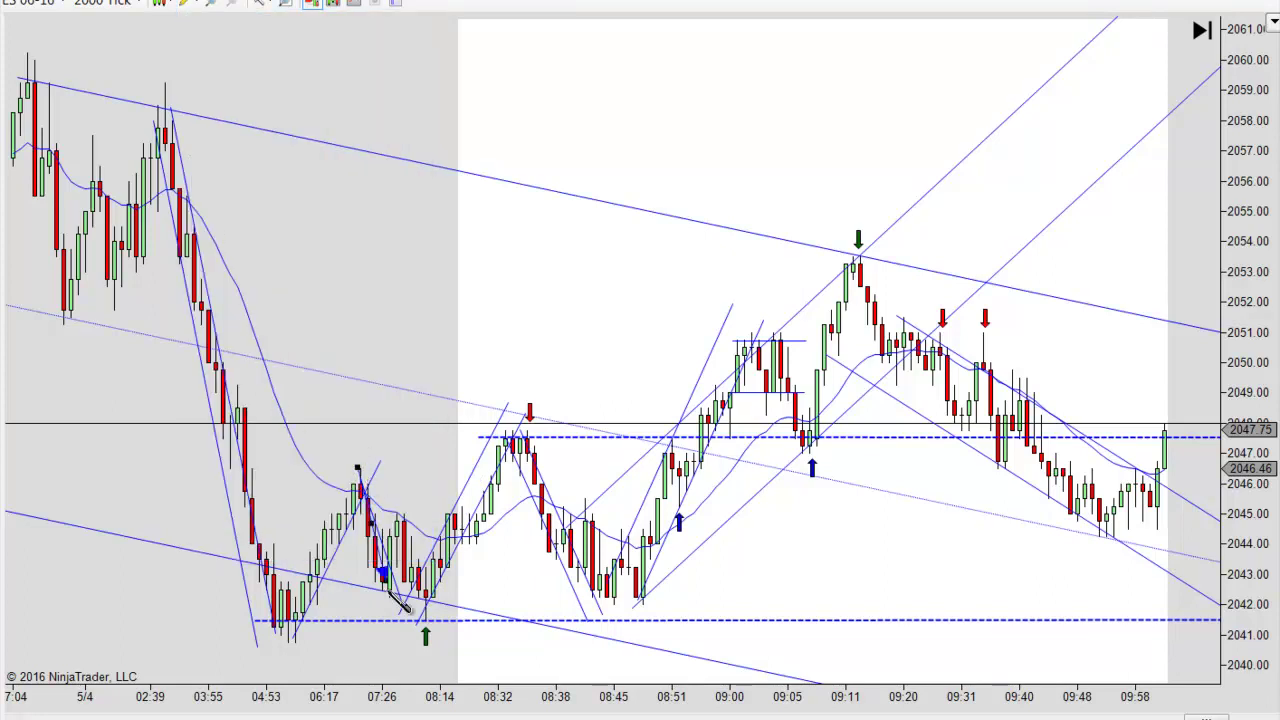
left_click(386, 590)
left_click_drag(380, 566, 433, 614)
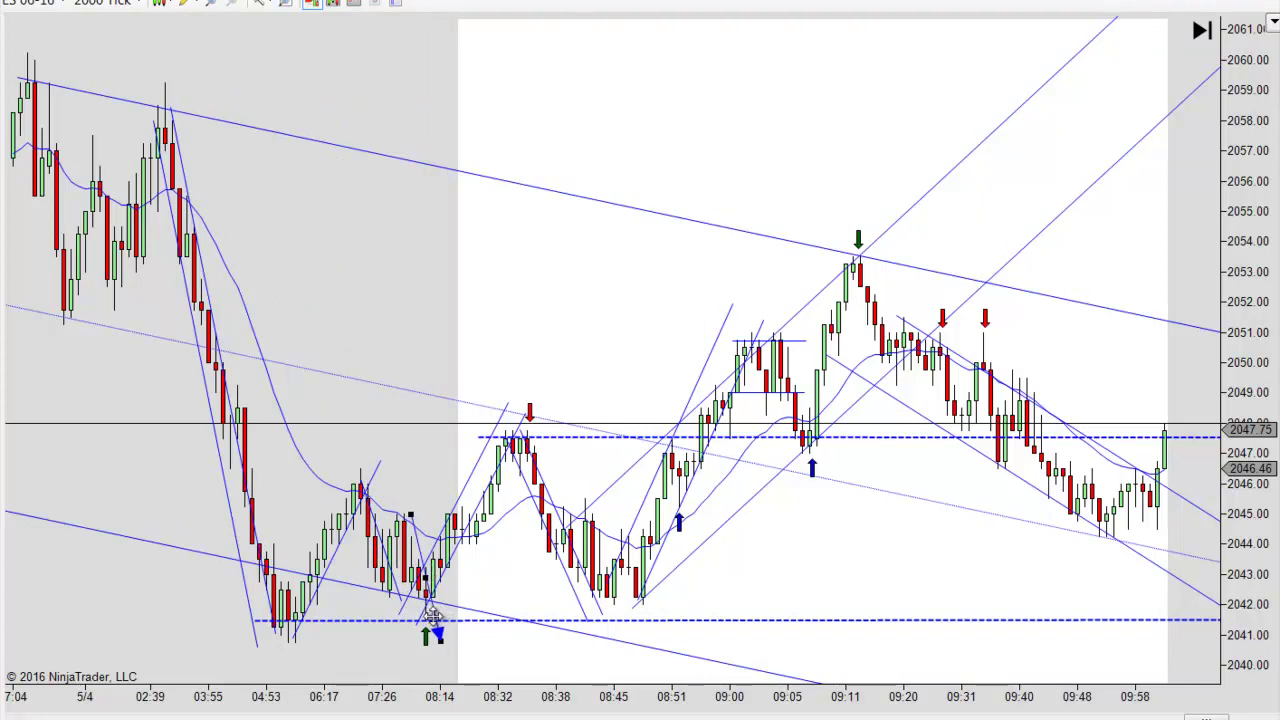
key("Delete")
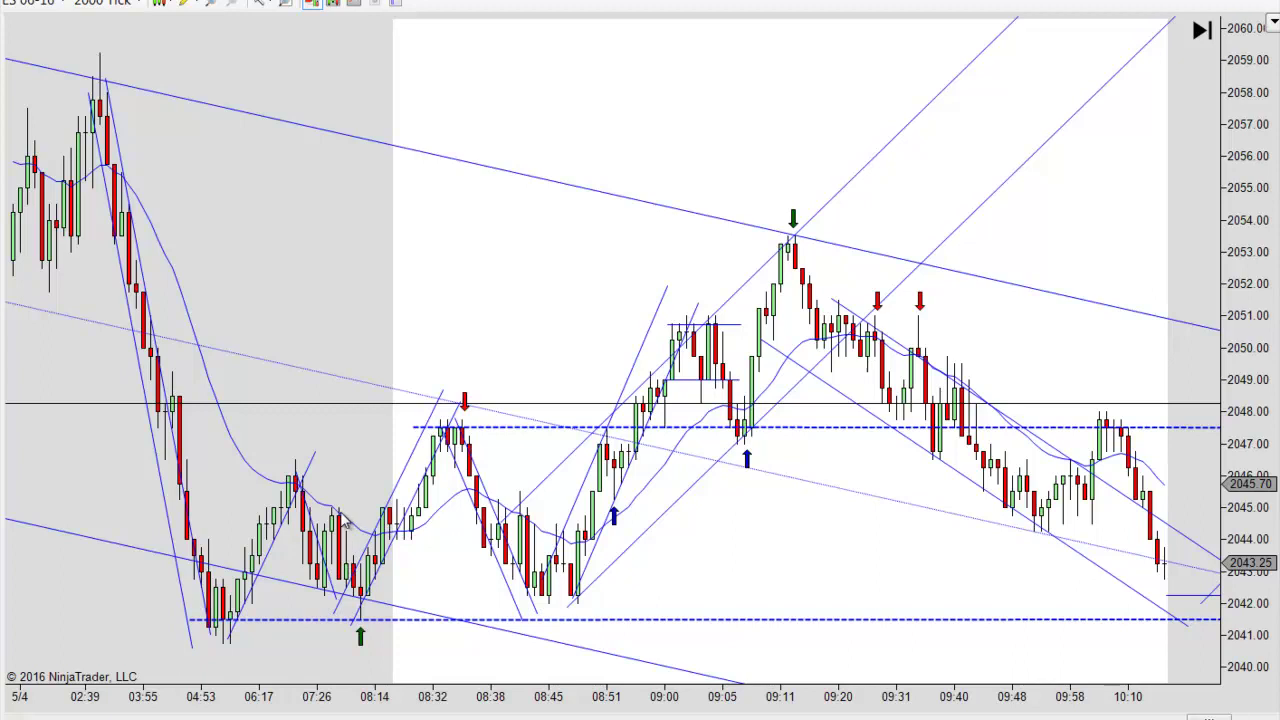
Place a copy of the green down arrow above the lower high near 07:44.
left_click_drag(791, 597, 531, 591)
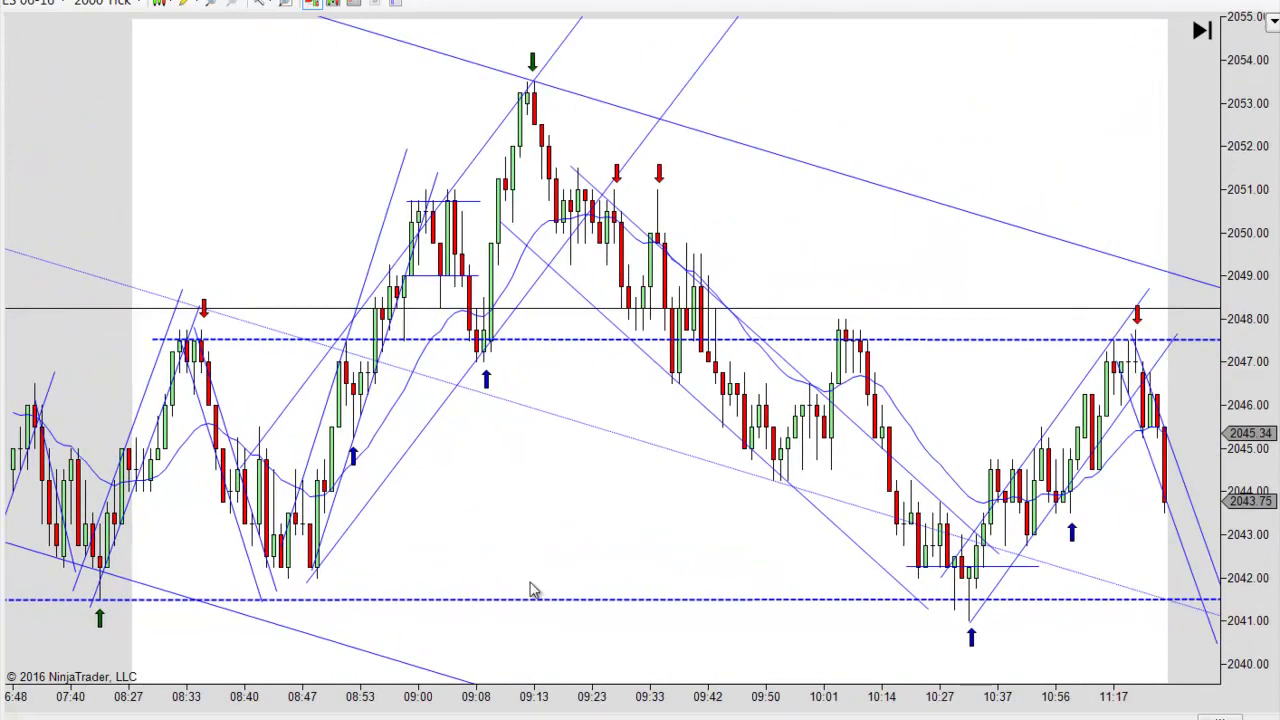
left_click_drag(686, 563, 914, 583)
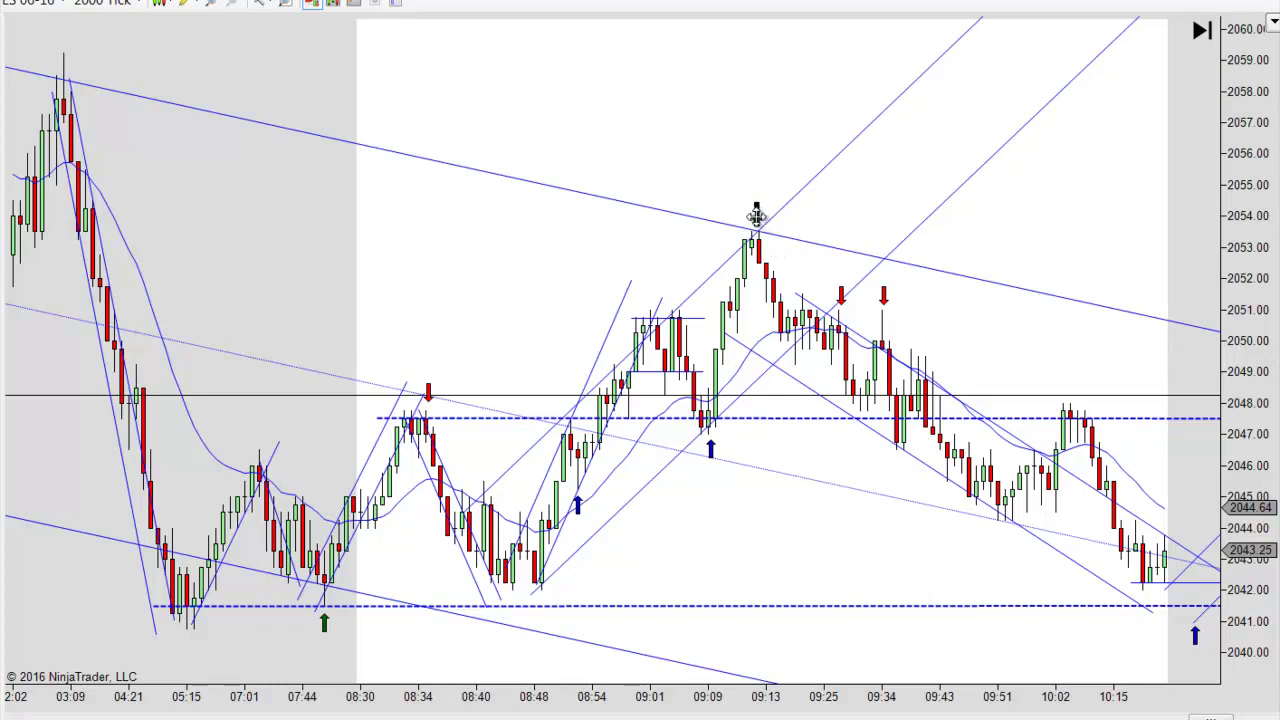
mouse_move(757, 216)
left_mouse_down()
mouse_move(762, 228)
mouse_move(765, 215)
mouse_move(347, 392)
mouse_move(342, 460)
mouse_move(305, 487)
left_mouse_up()
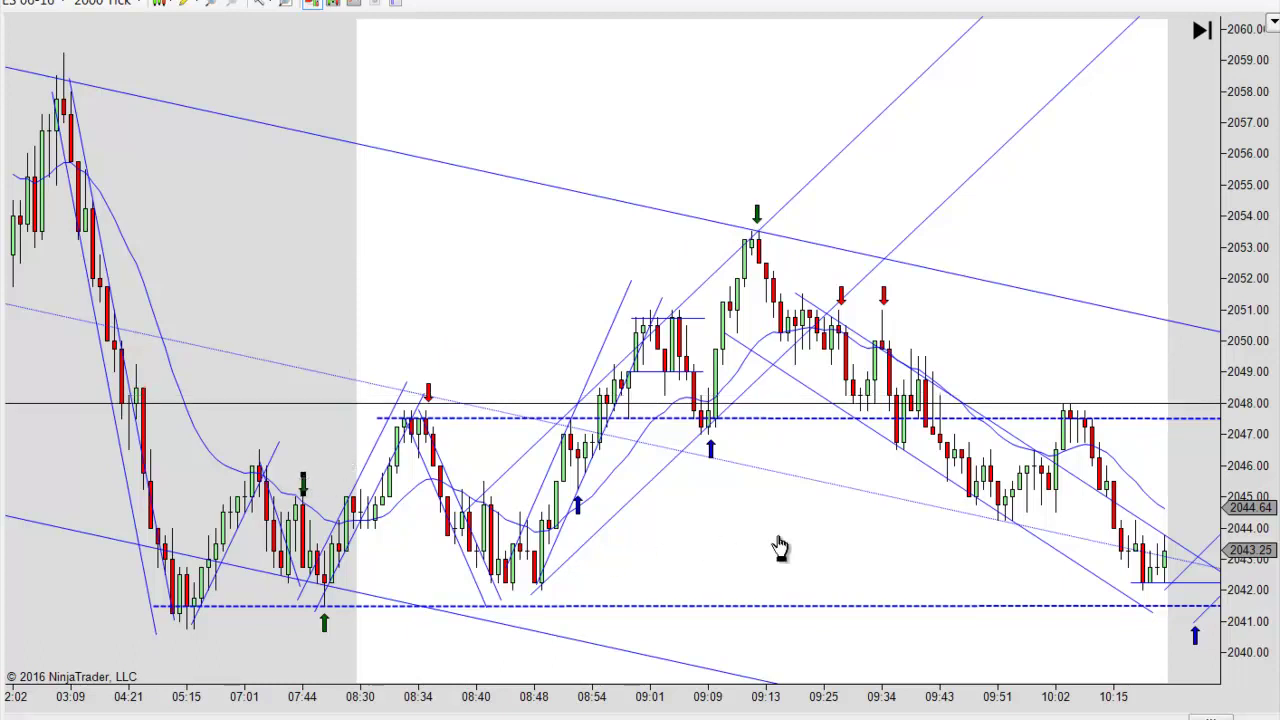
Move the lower dashed horizontal line up to about 2042.25.
scroll(780, 550, "up", 3)
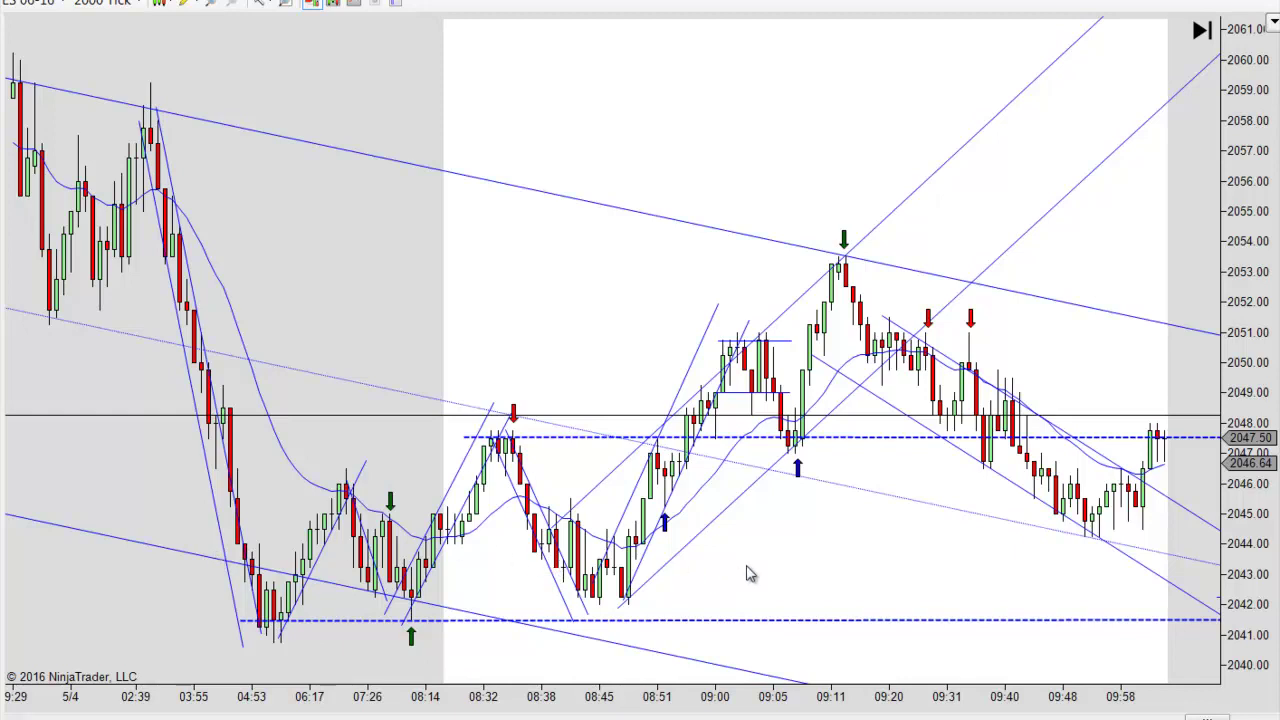
left_click_drag(766, 571, 755, 575)
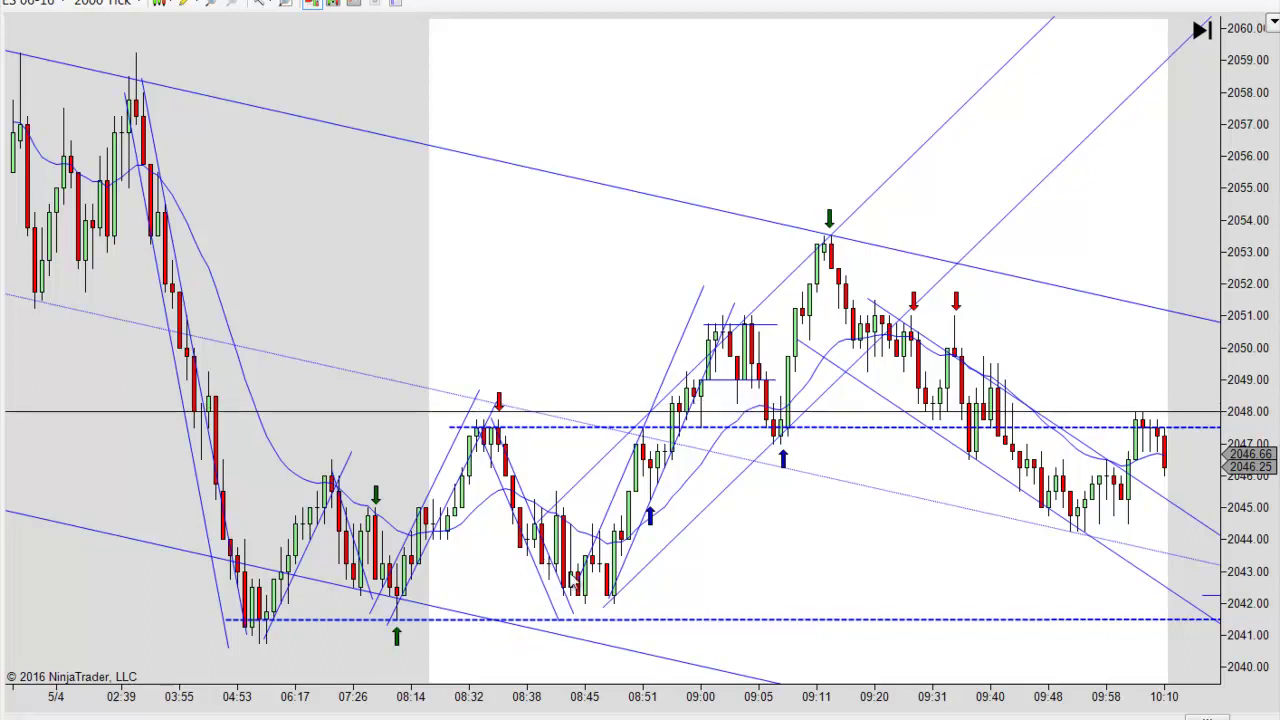
left_click_drag(440, 620, 449, 596)
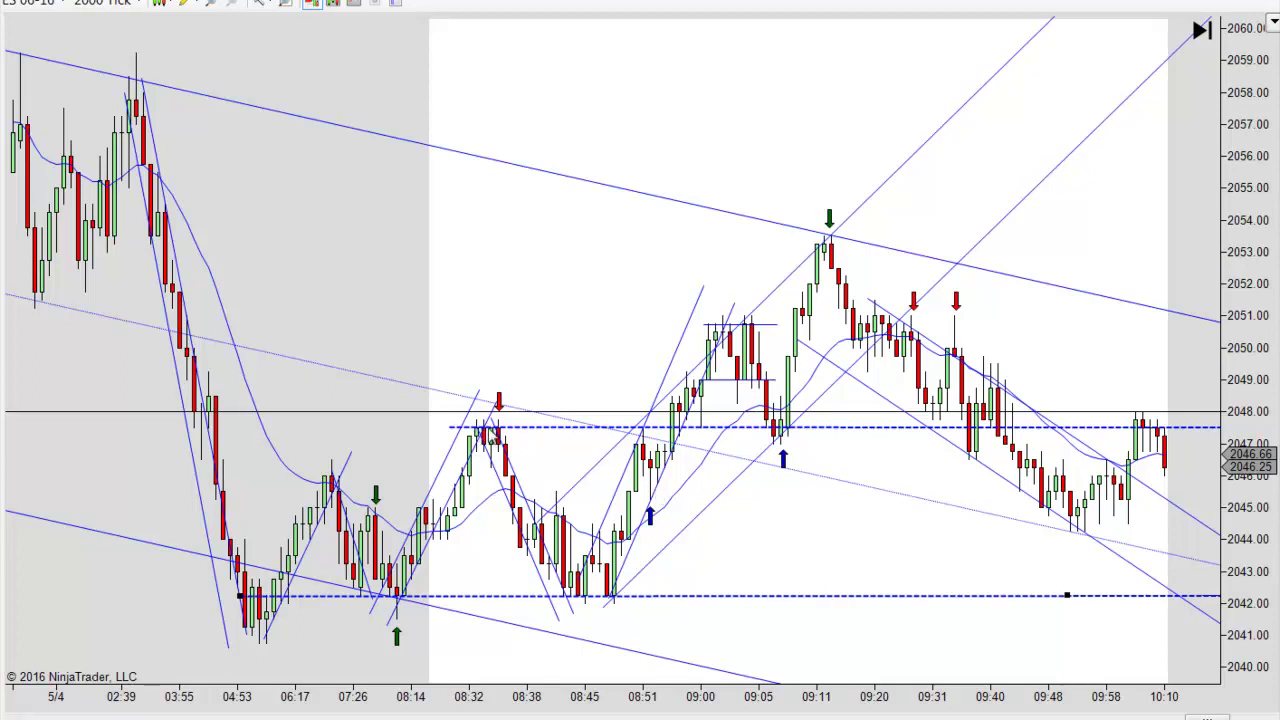
Examine how price behaves around the dashed range lines from the previous session to the 11:27 high.
scroll(560, 322, "down", 3)
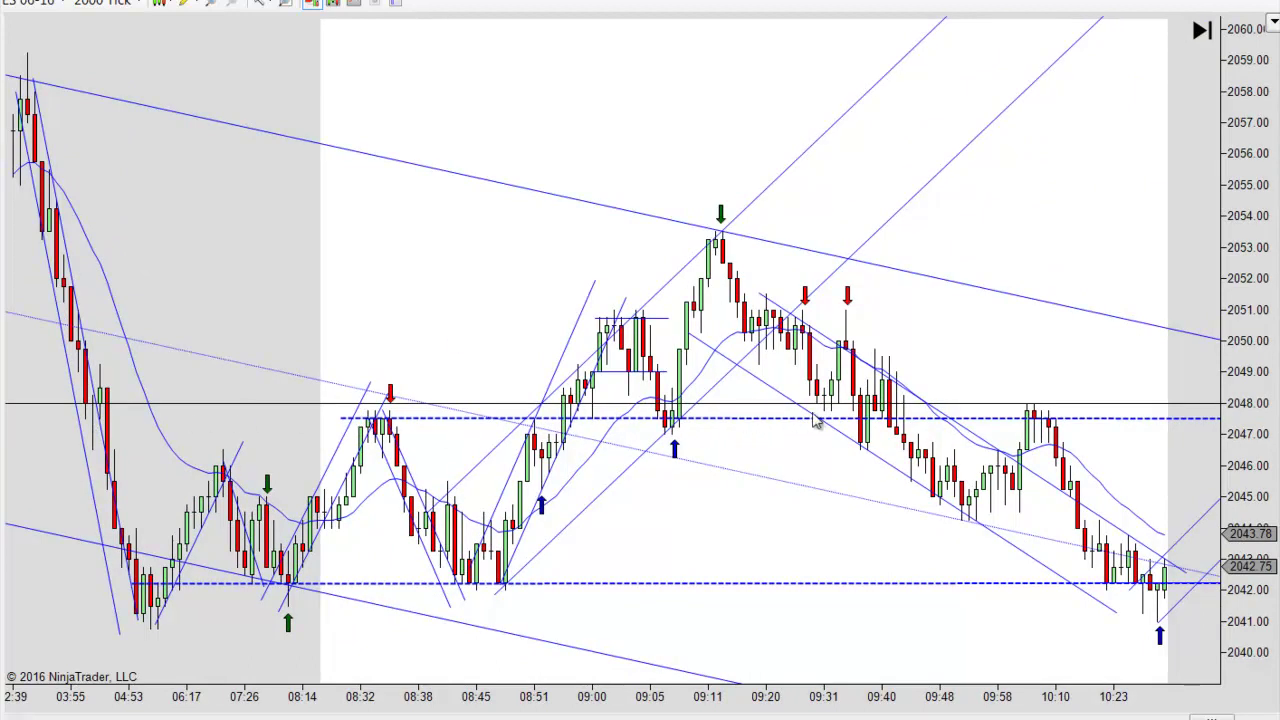
scroll(620, 334, "up", 10)
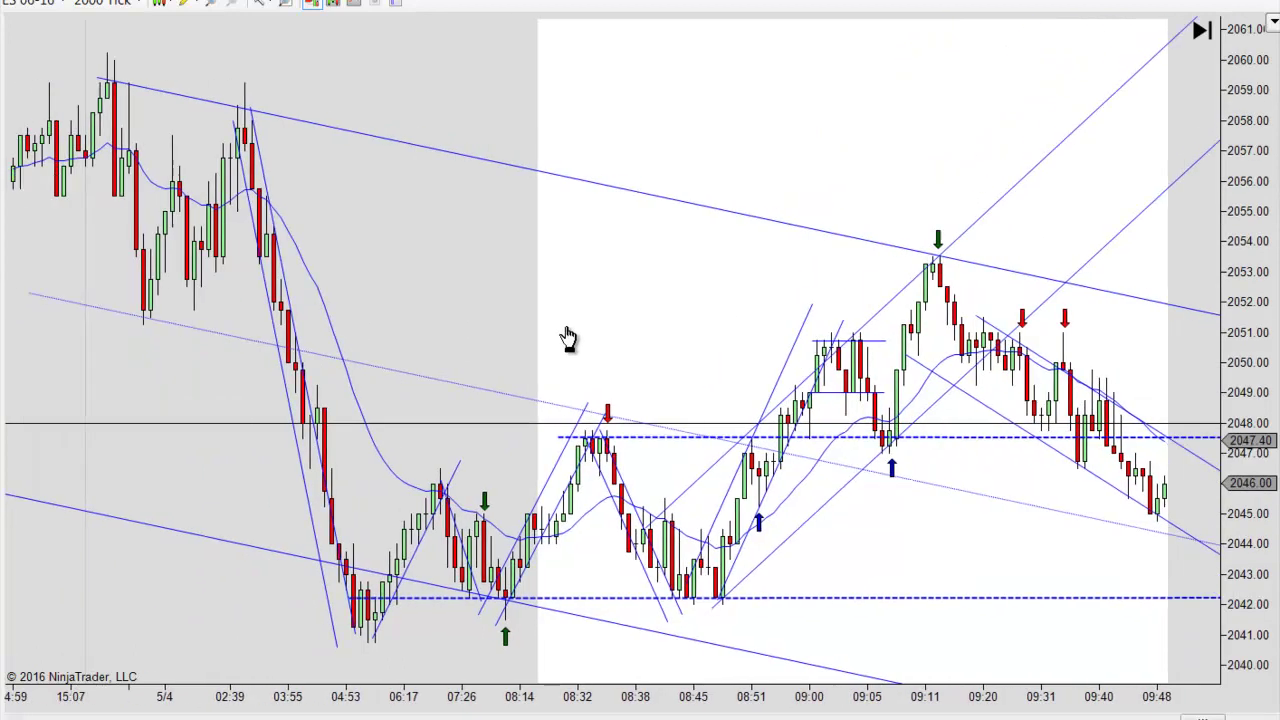
scroll(770, 345, "up", 1)
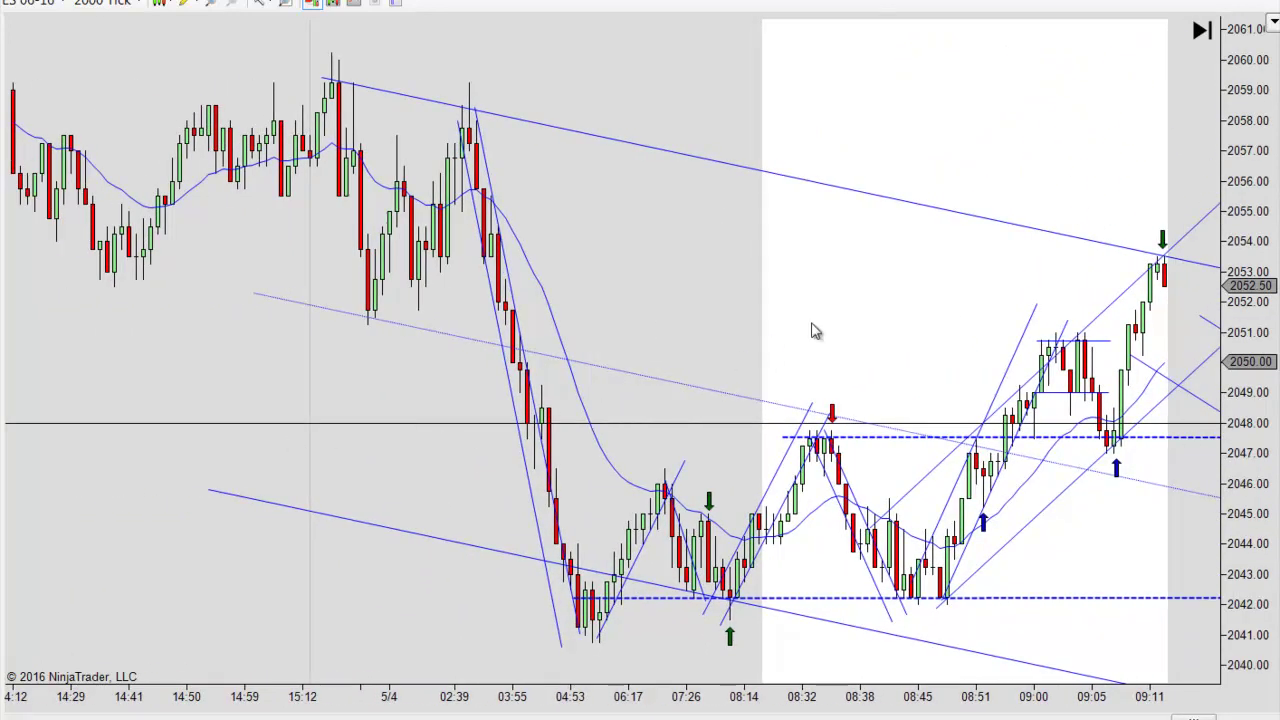
scroll(437, 334, "down", 10)
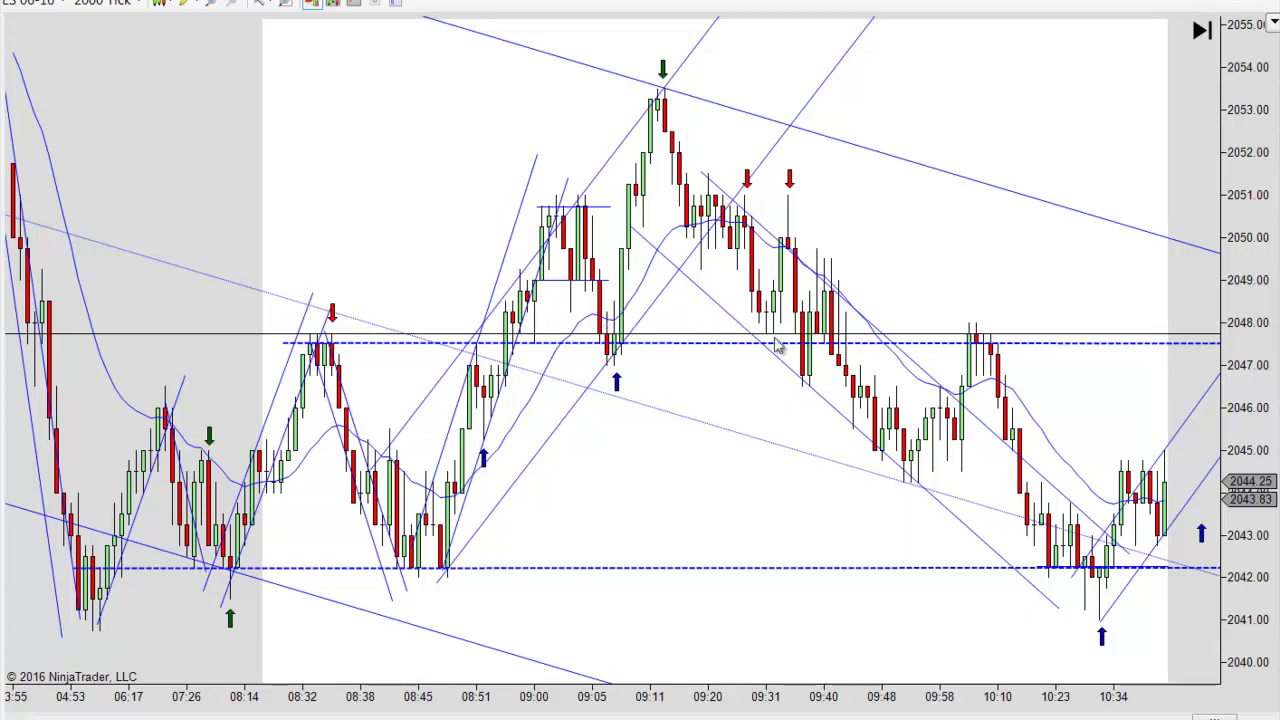
mouse_move(1042, 297)
left_mouse_down()
mouse_move(660, 292)
mouse_move(1029, 309)
left_mouse_up()
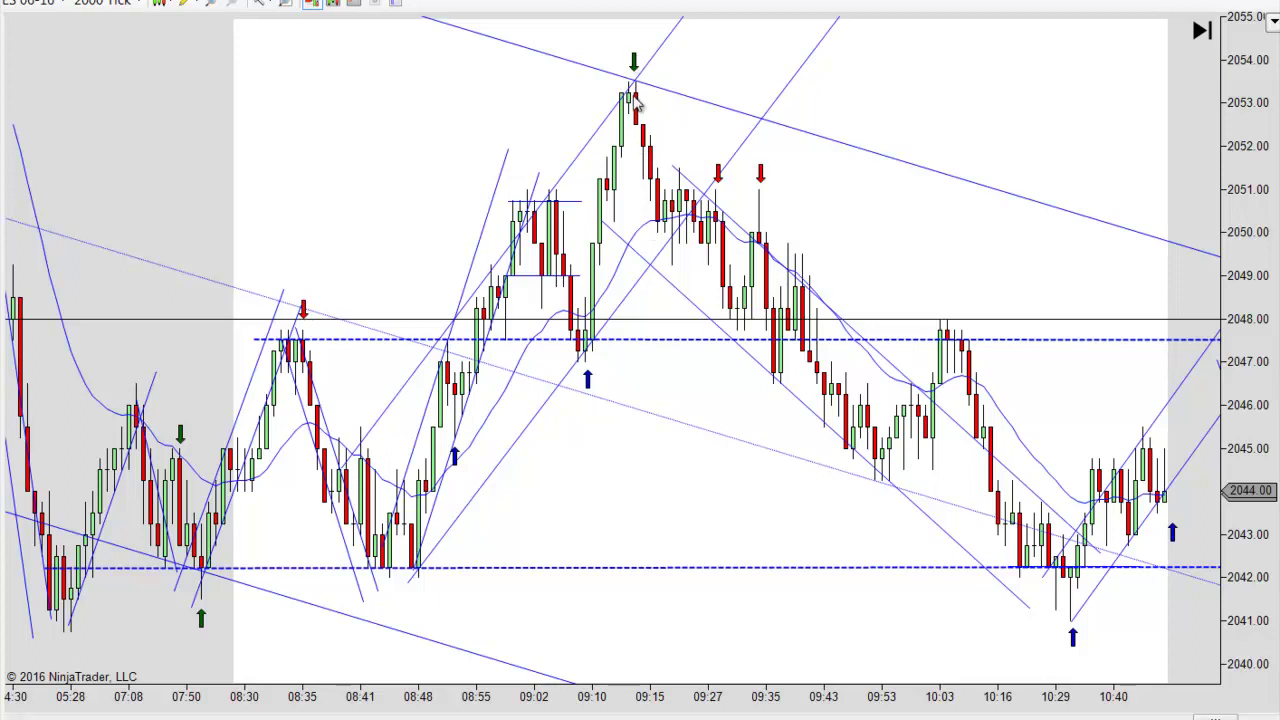
scroll(849, 94, "up", 5)
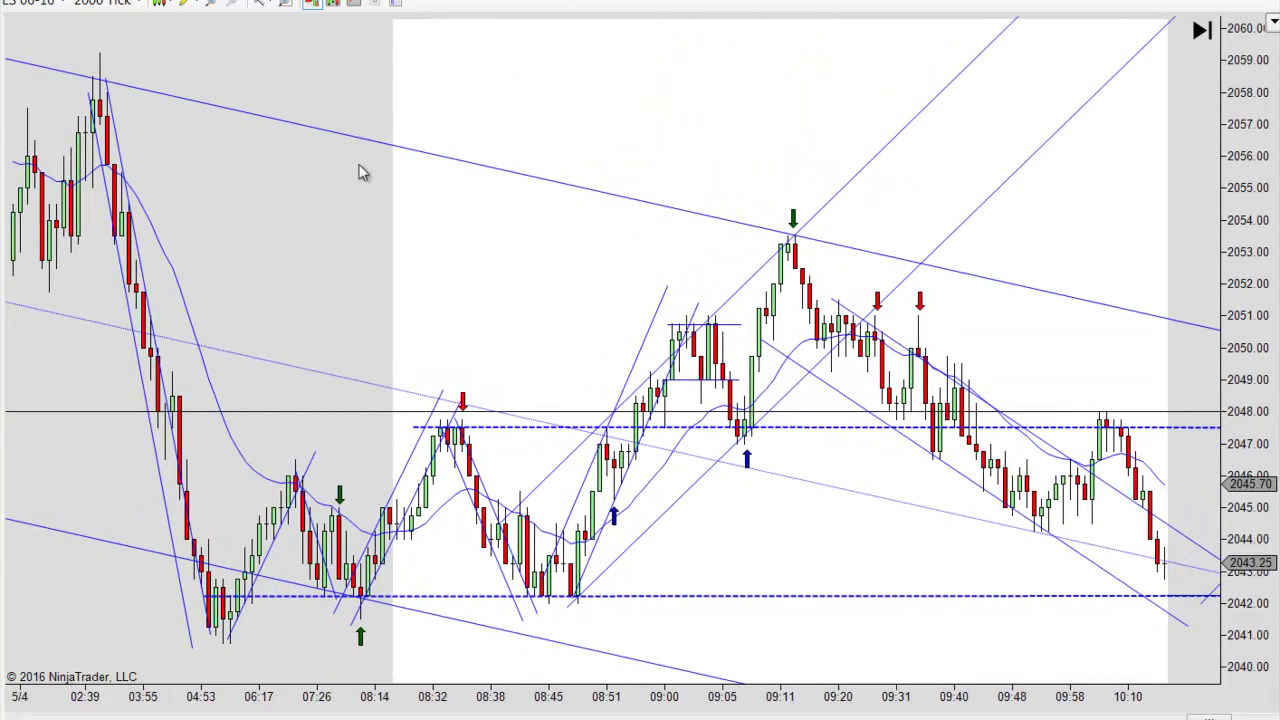
scroll(863, 200, "down", 4)
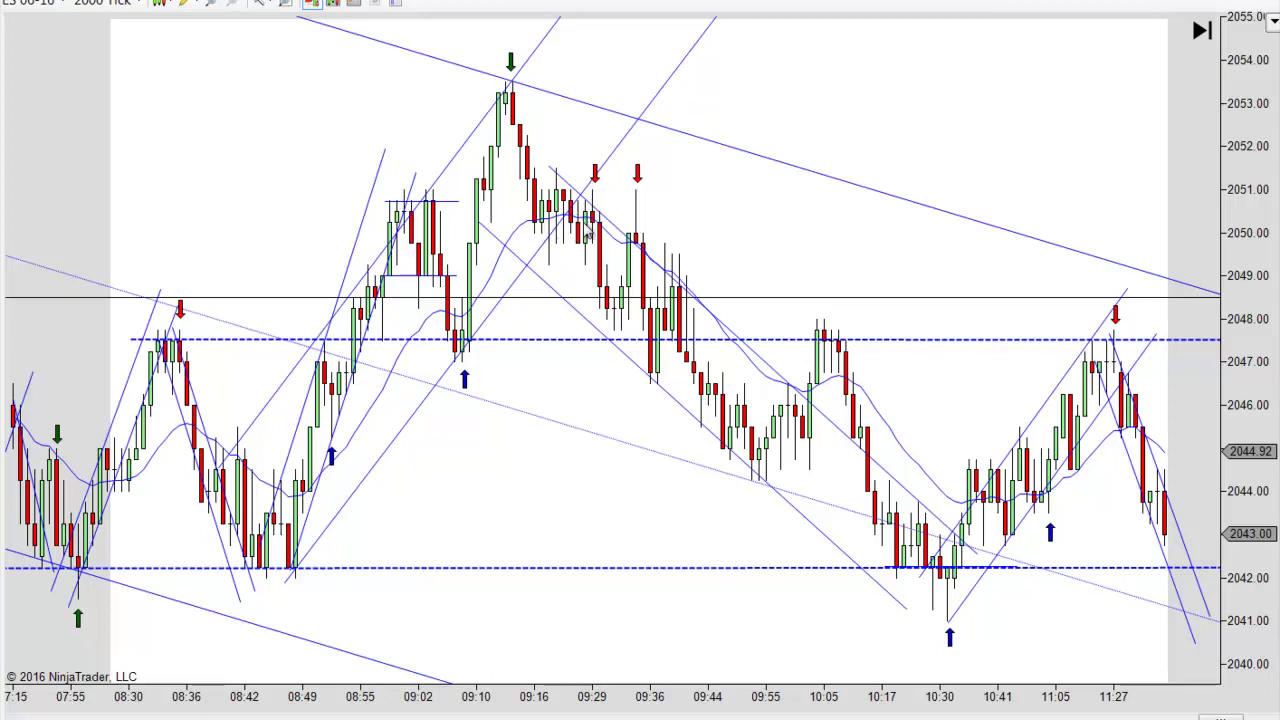
left_click(595, 175)
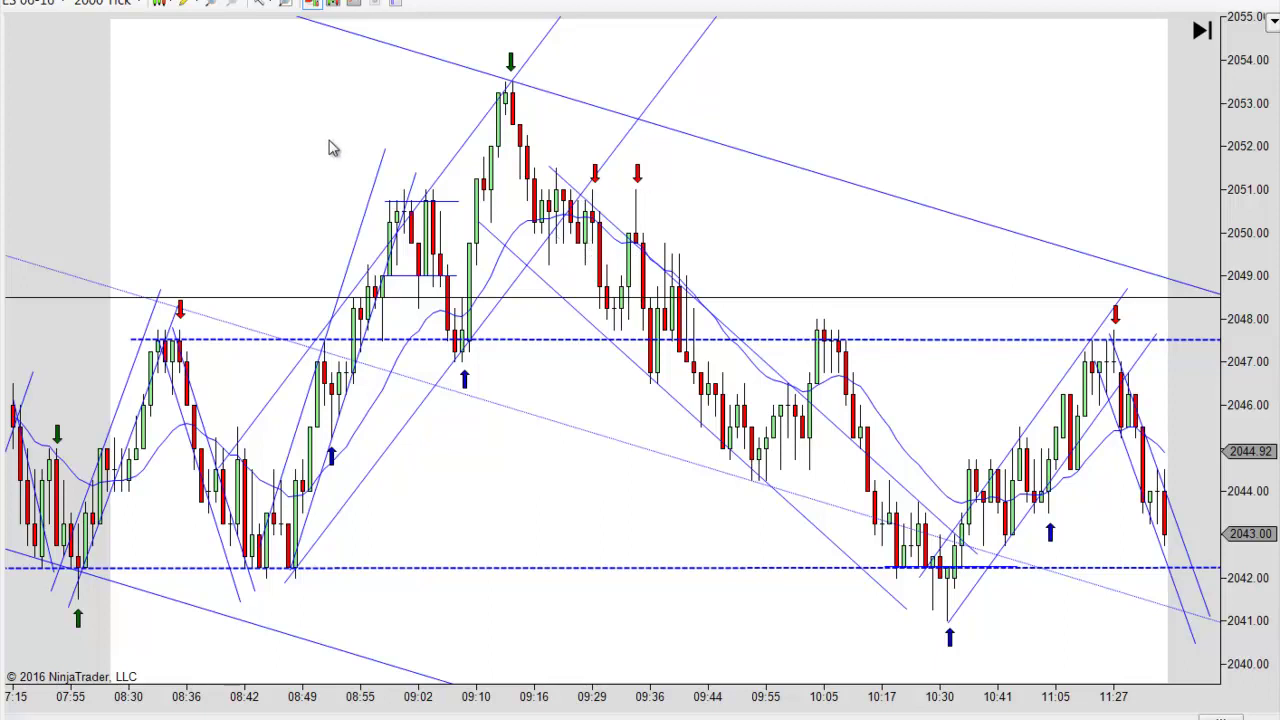
Copy the short horizontal line to about 2049.75 under the lows before 09:29, and a green down arrow above the high after 09:36.
left_click(418, 275)
left_click_drag(418, 275, 558, 242)
left_click_drag(511, 62, 680, 240)
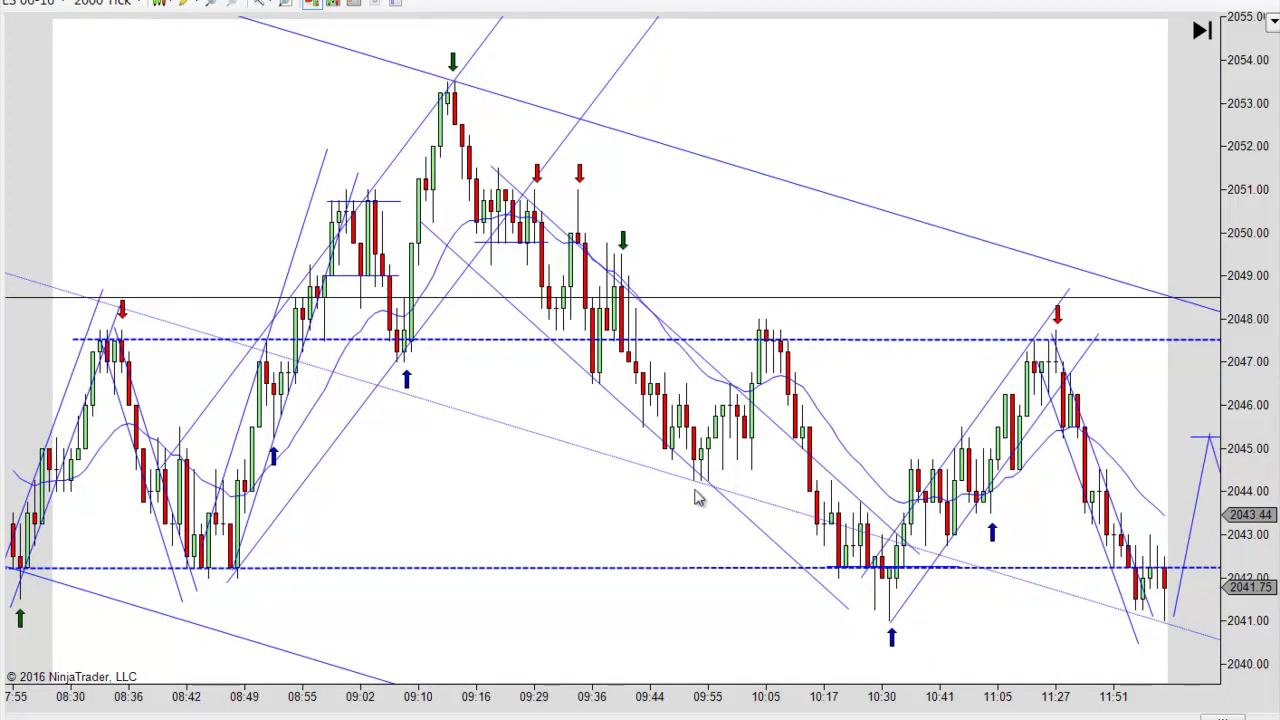
Draw a line along the rally from the low just before 09:55 at about 2044.25 up to about 2047.
left_click(185, 4)
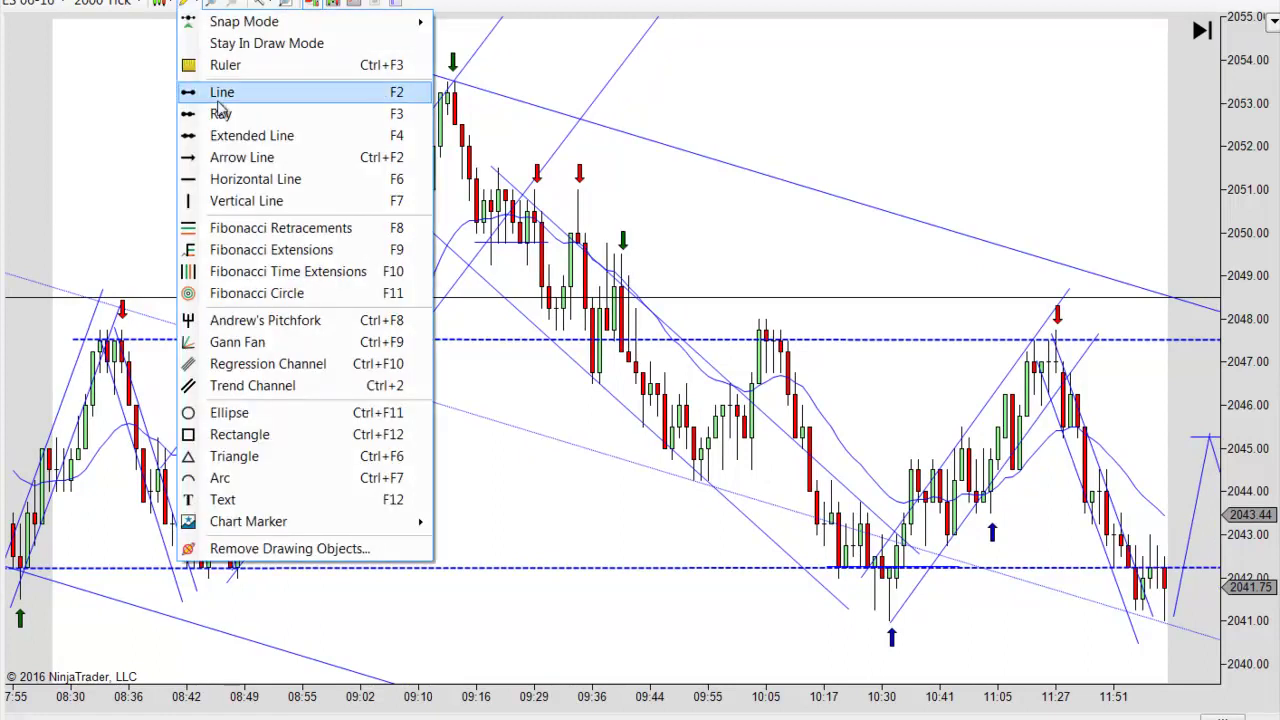
left_click(220, 131)
left_click(696, 476)
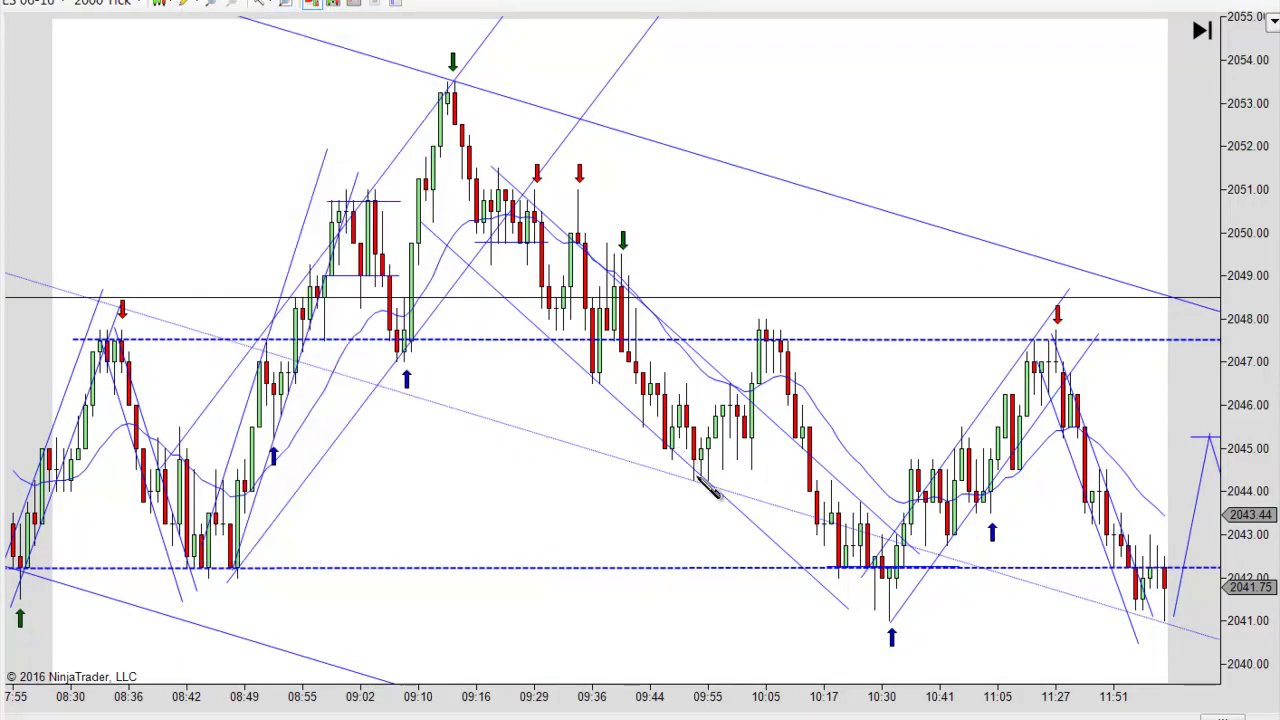
left_click(768, 366)
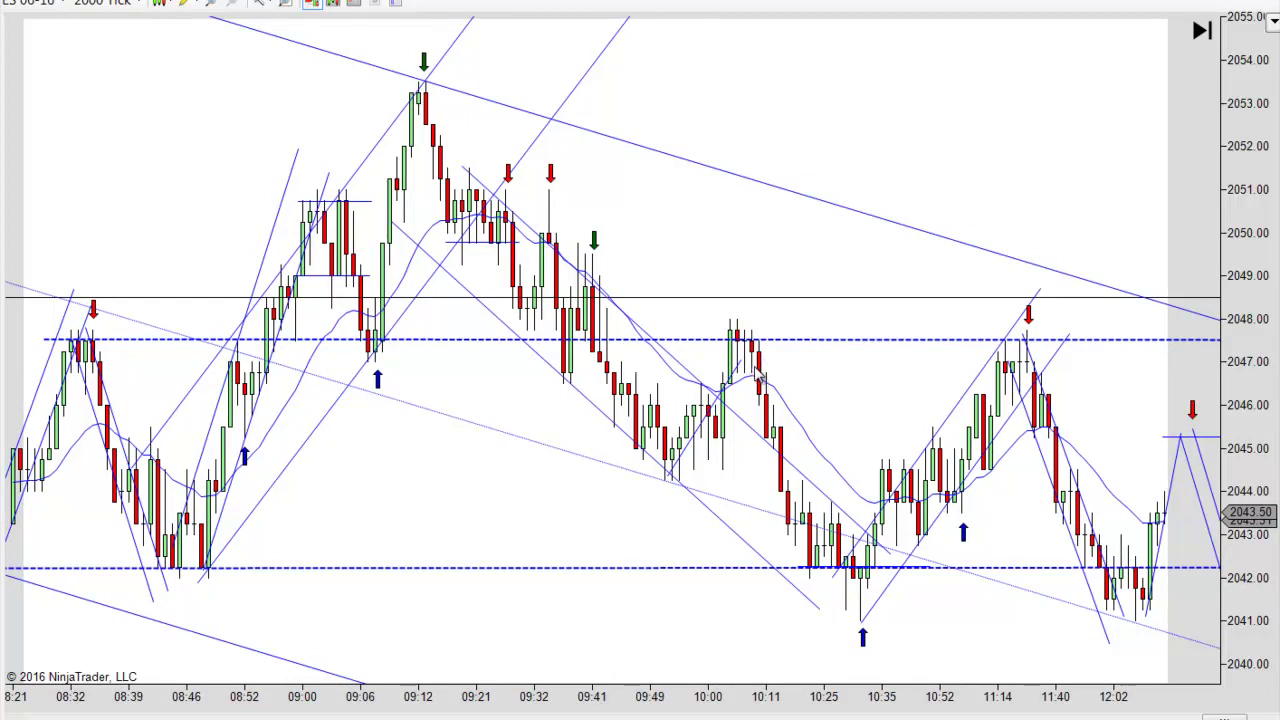
Draw a short horizontal line at about 2046.15 around 09:50 to 10:05, and a second one below it at about 2044.75.
left_click_drag(785, 244, 723, 255)
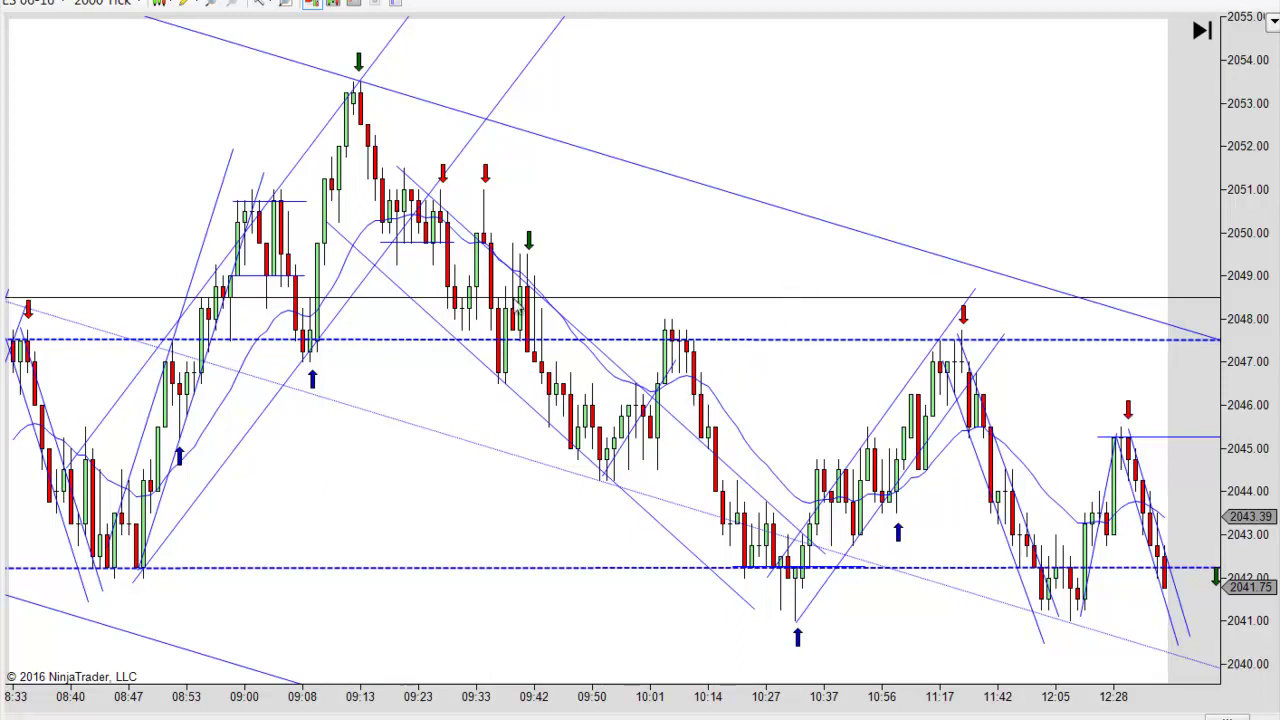
left_click(187, 4)
left_click(190, 92)
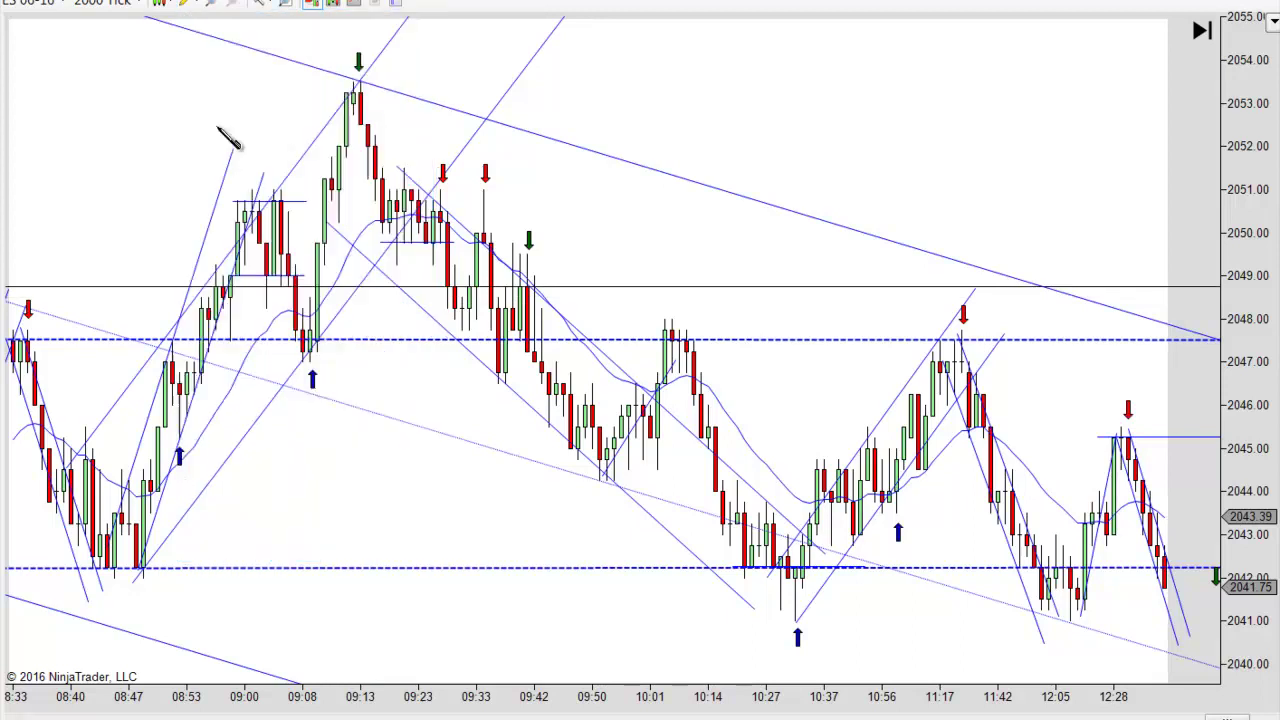
left_click(568, 398)
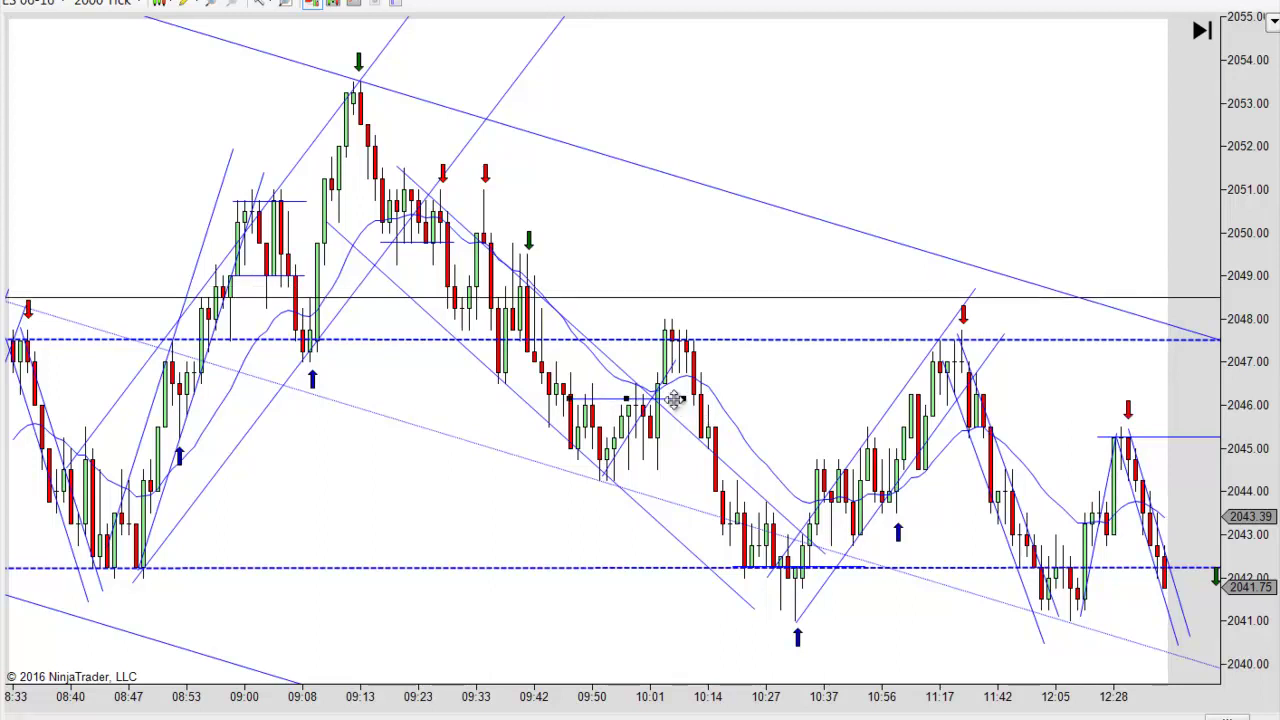
mouse_move(674, 398)
left_mouse_down()
mouse_move(642, 406)
mouse_move(624, 459)
left_mouse_up()
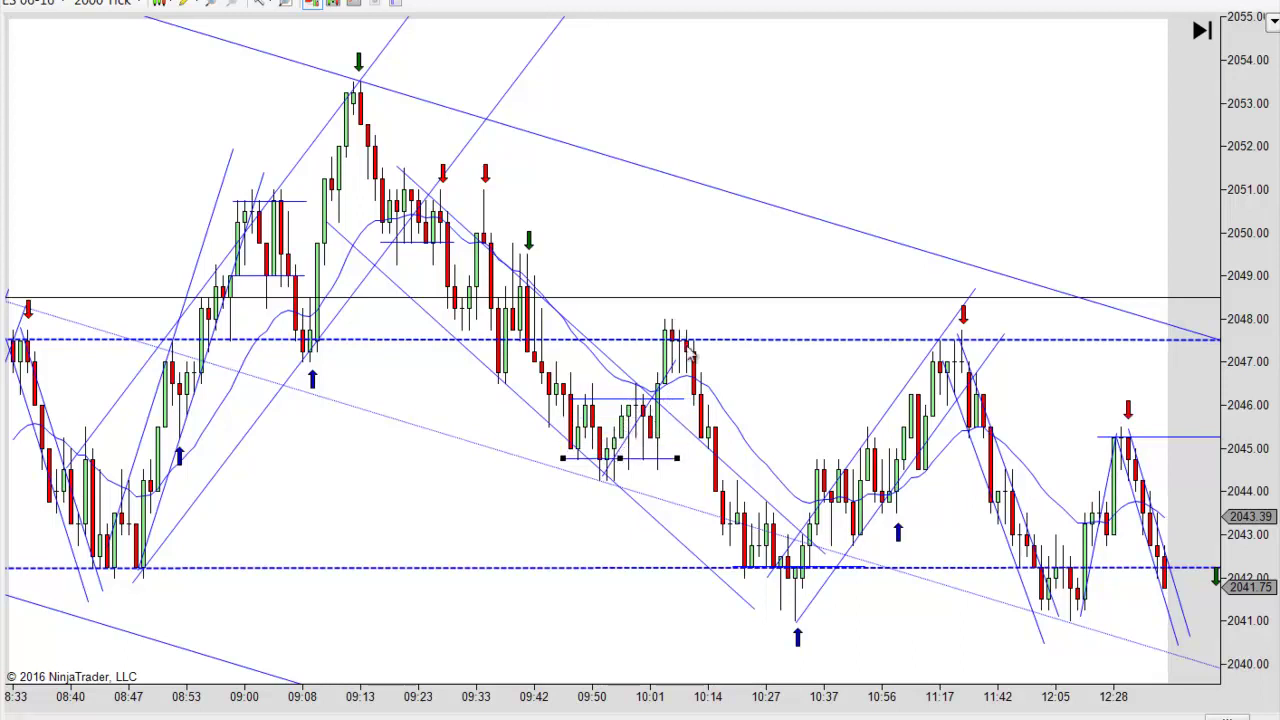
left_click(797, 386)
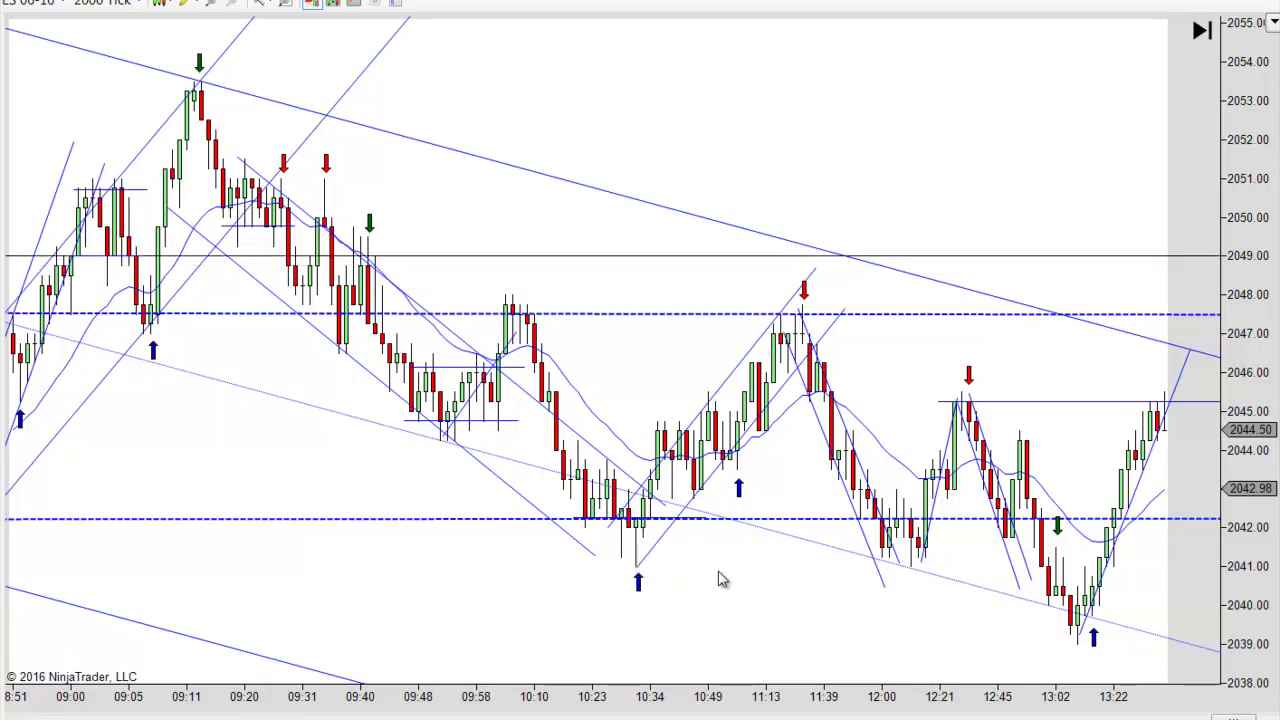
Realign the lower rising trend line with the 10:31 low at about 2041 and the pullback lows before 11:07.
left_click_drag(733, 588, 886, 631)
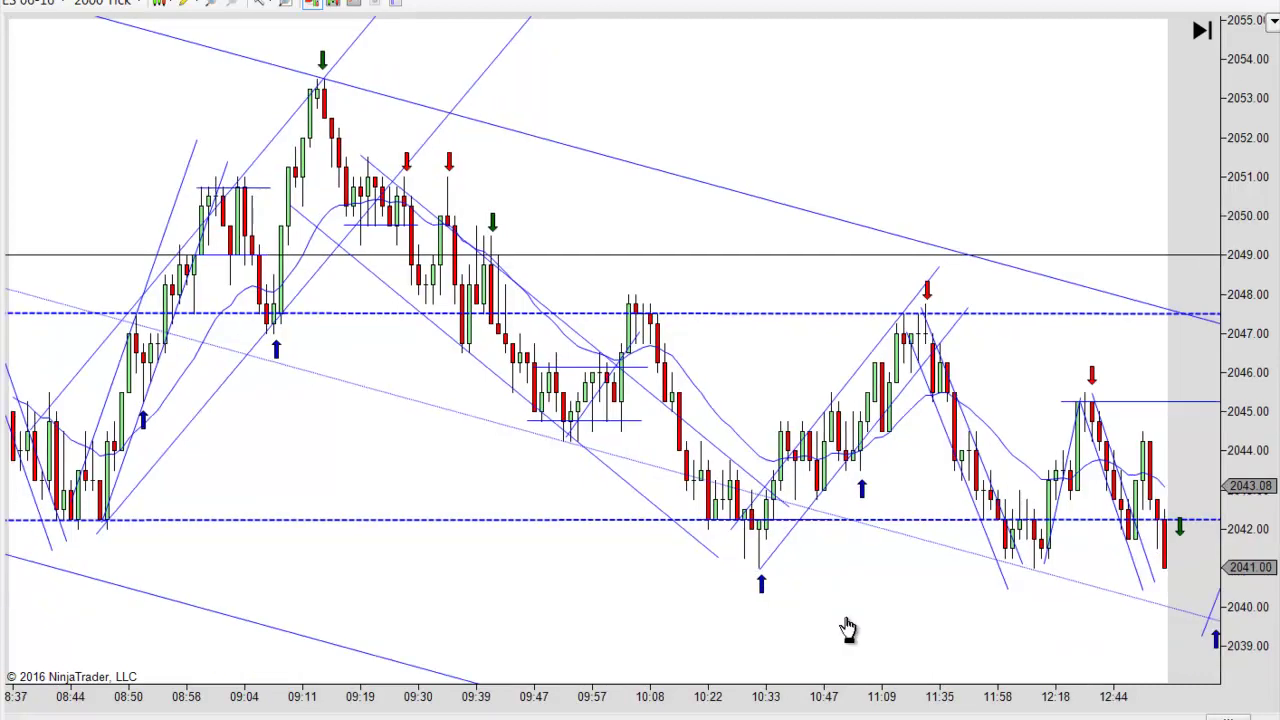
left_click_drag(845, 618, 780, 617)
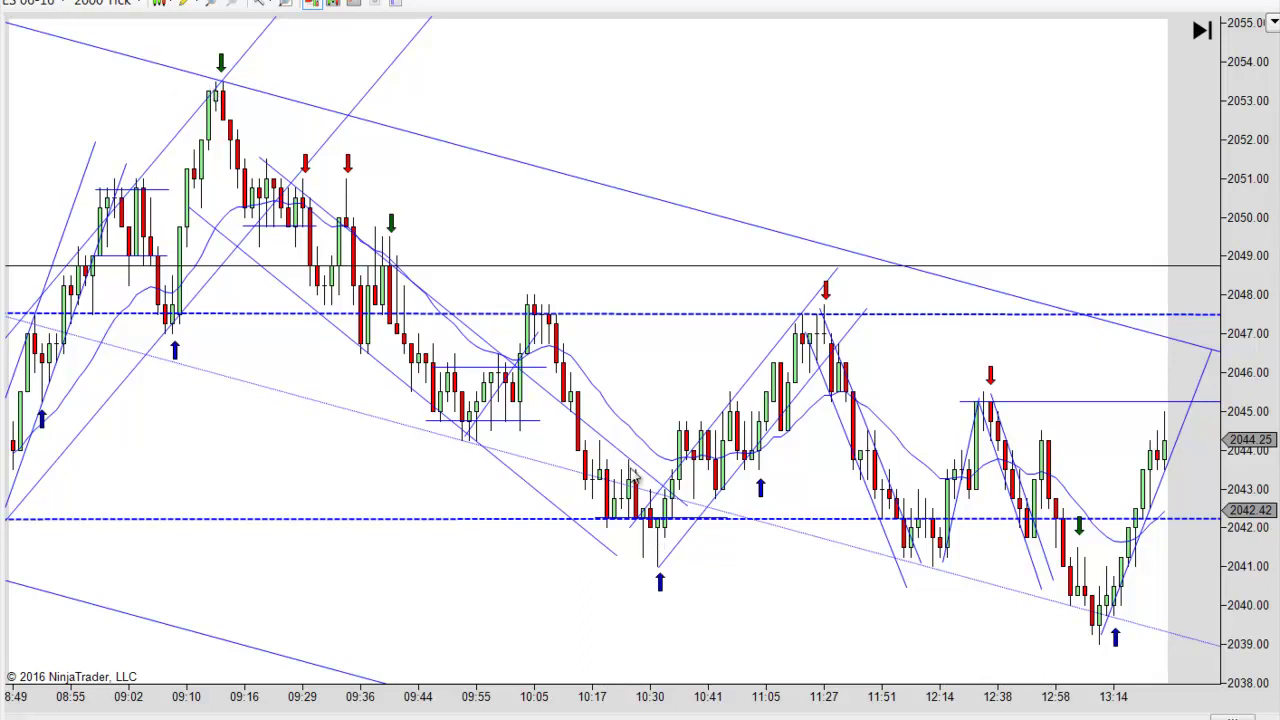
left_click_drag(771, 617, 651, 623)
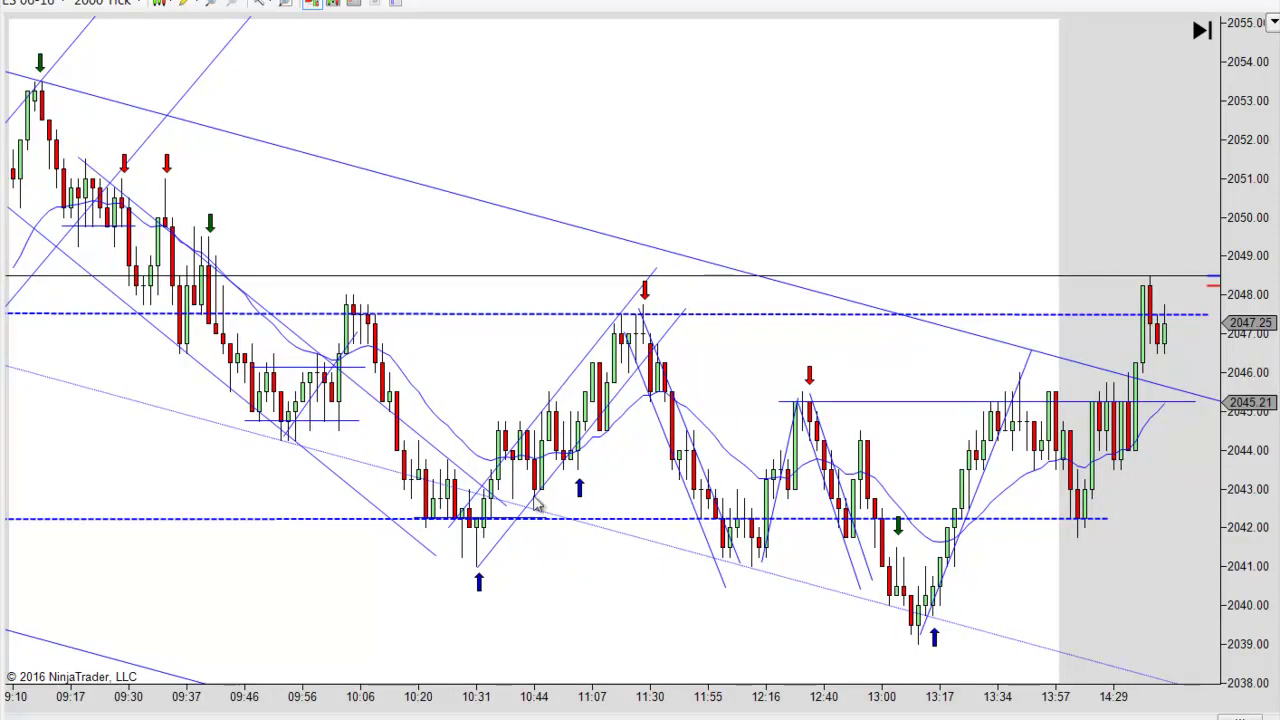
left_click(479, 582)
left_click(516, 520)
left_click_drag(516, 520, 489, 521)
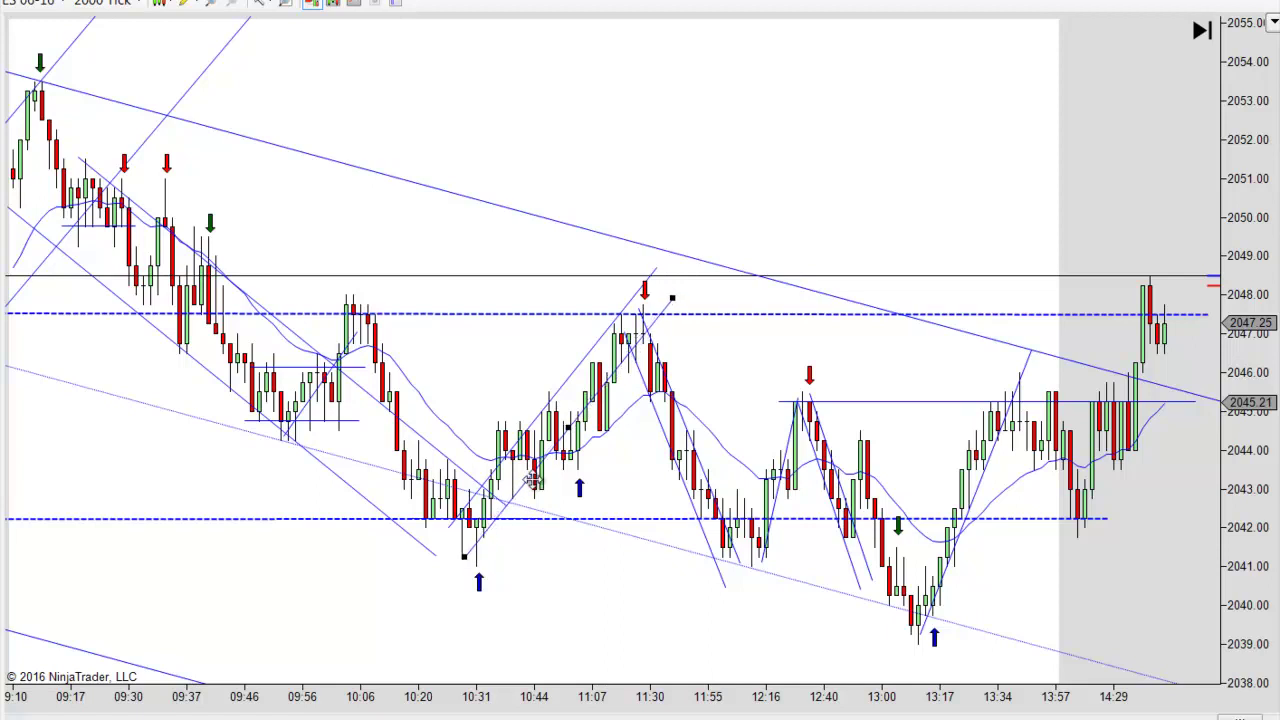
left_click_drag(537, 480, 546, 488)
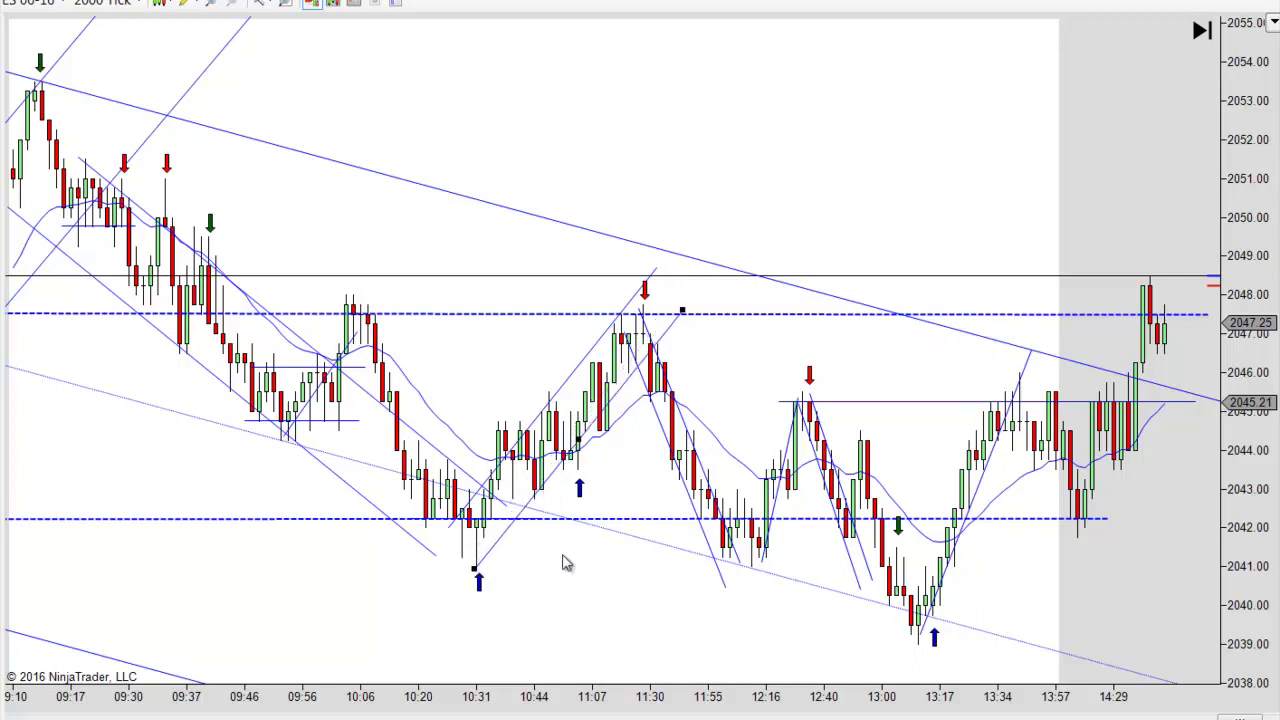
left_click(530, 505)
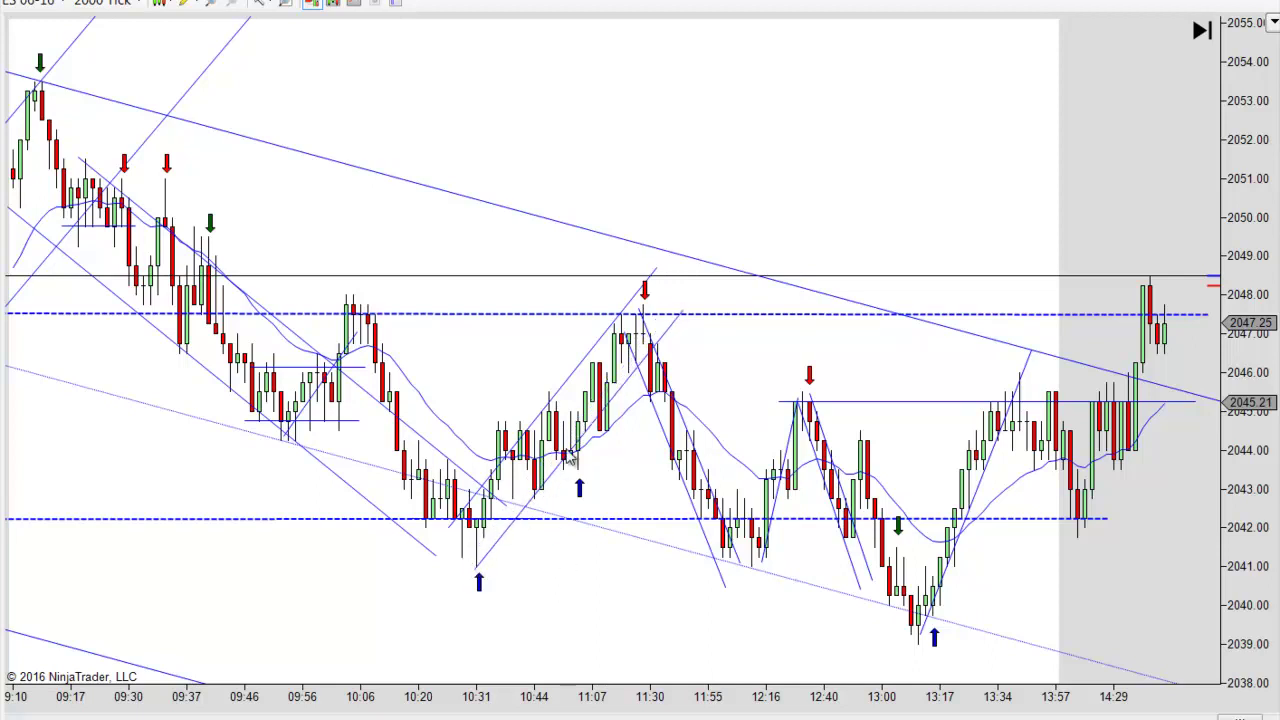
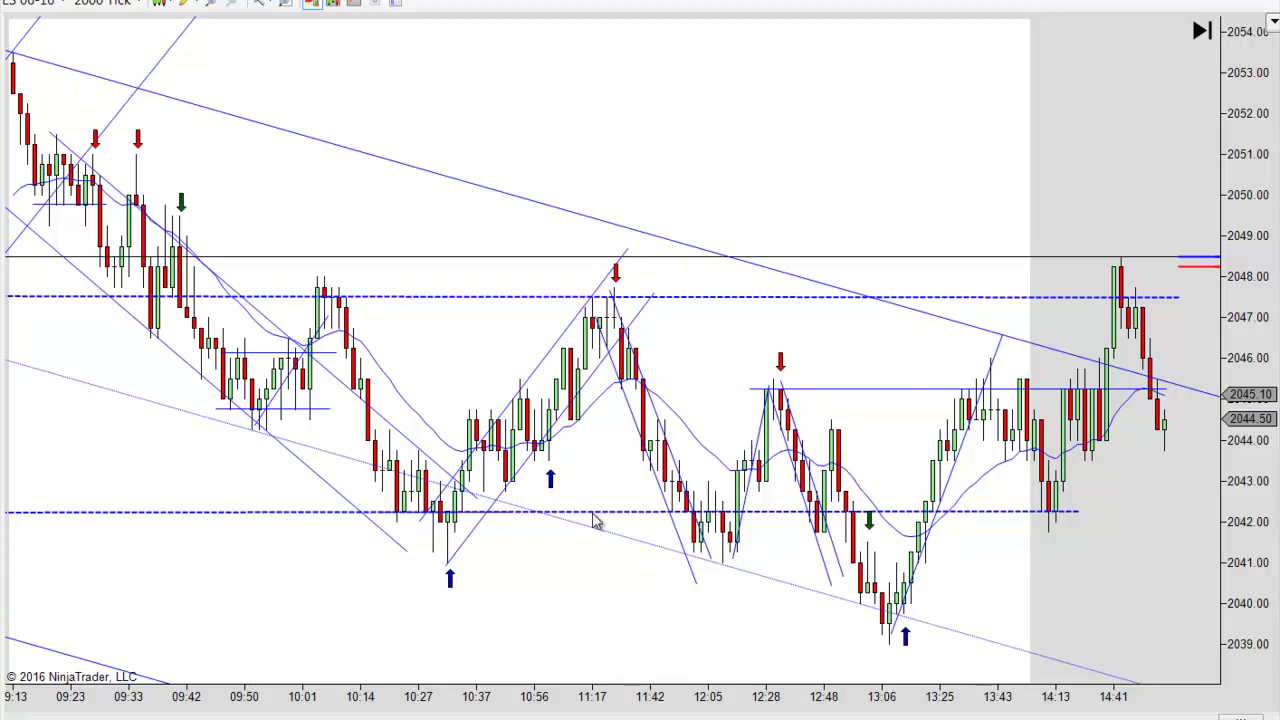
Move the lower dashed horizontal line down to about 2041.50, and nudge the rally line onto the day's low after 13:00.
left_click_drag(623, 514, 629, 540)
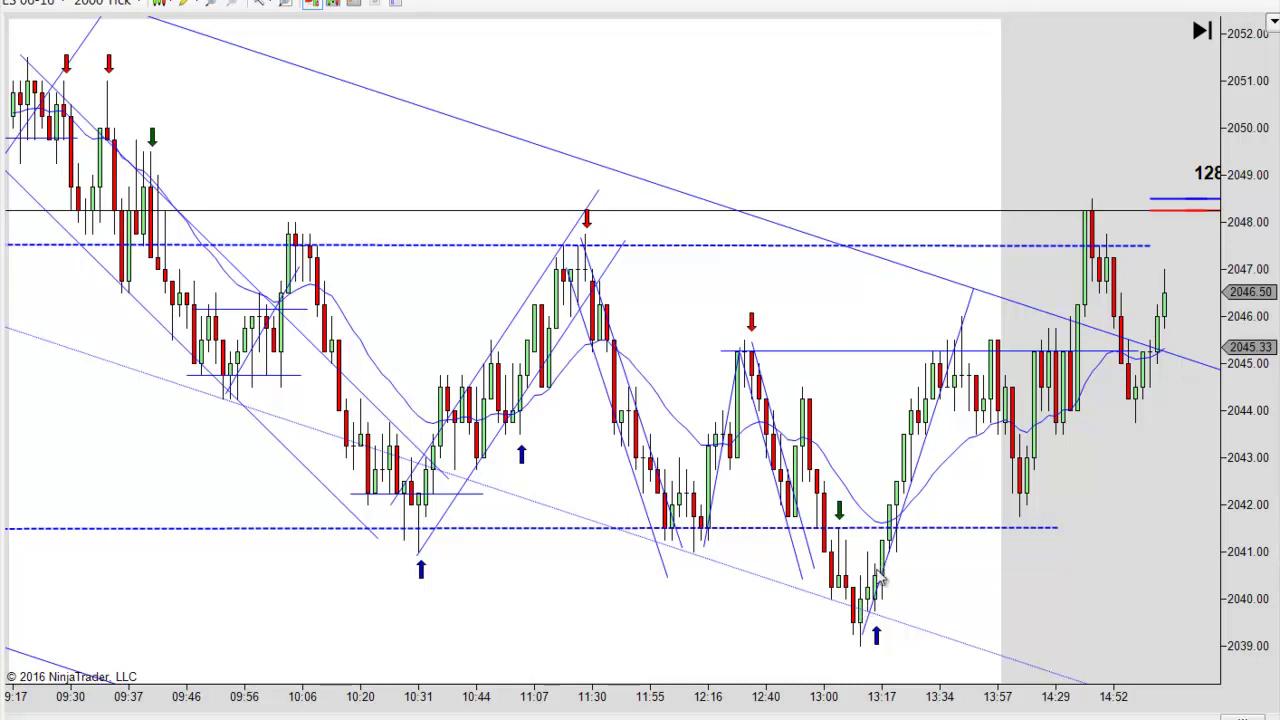
left_click(875, 588)
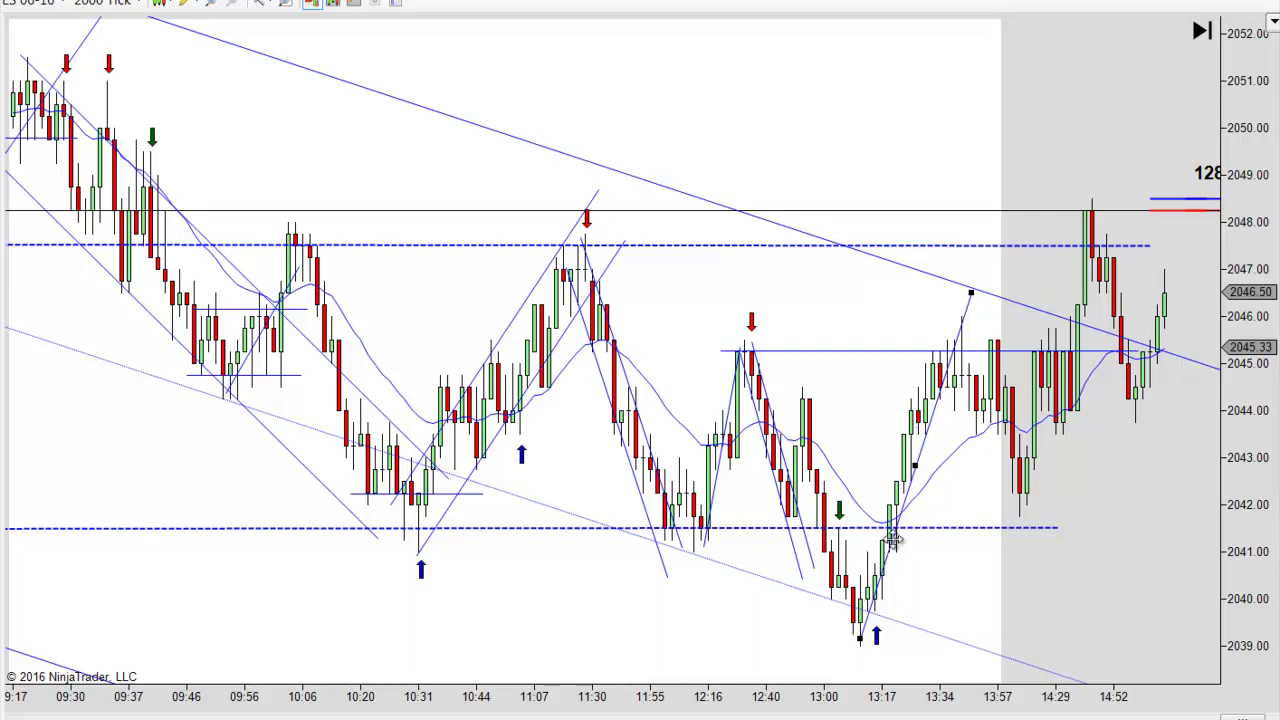
left_click(957, 602)
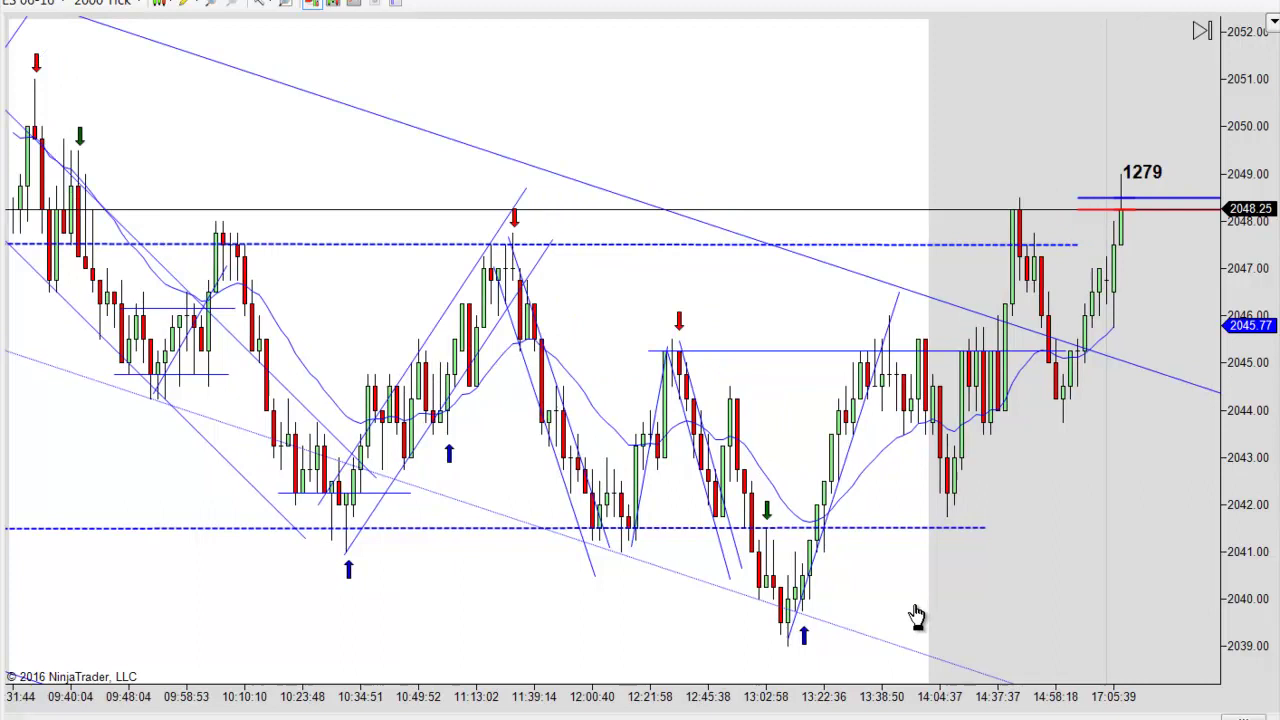
Examine the whole day's annotated price action, from the overnight sell-off through the afternoon close, against the channel and dashed range lines.
left_click_drag(946, 583, 889, 586)
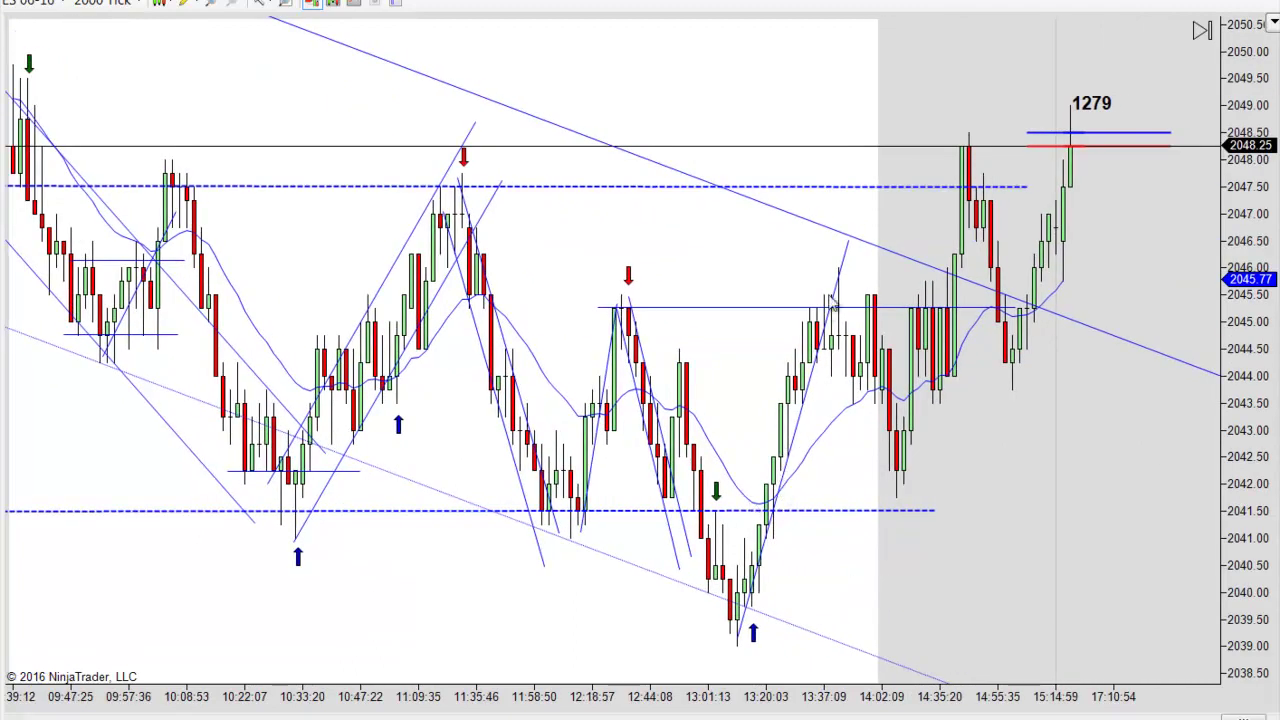
left_click_drag(917, 566, 972, 565)
scroll(975, 565, "down", 3)
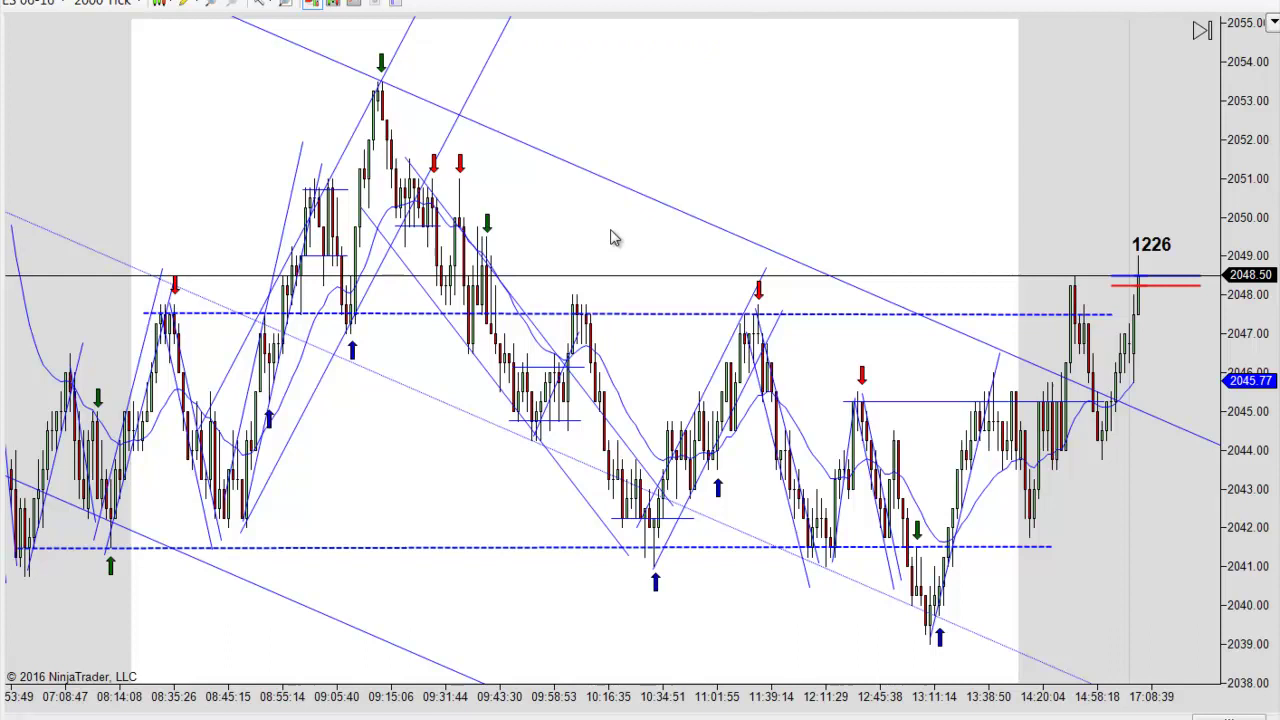
scroll(609, 111, "up", 5)
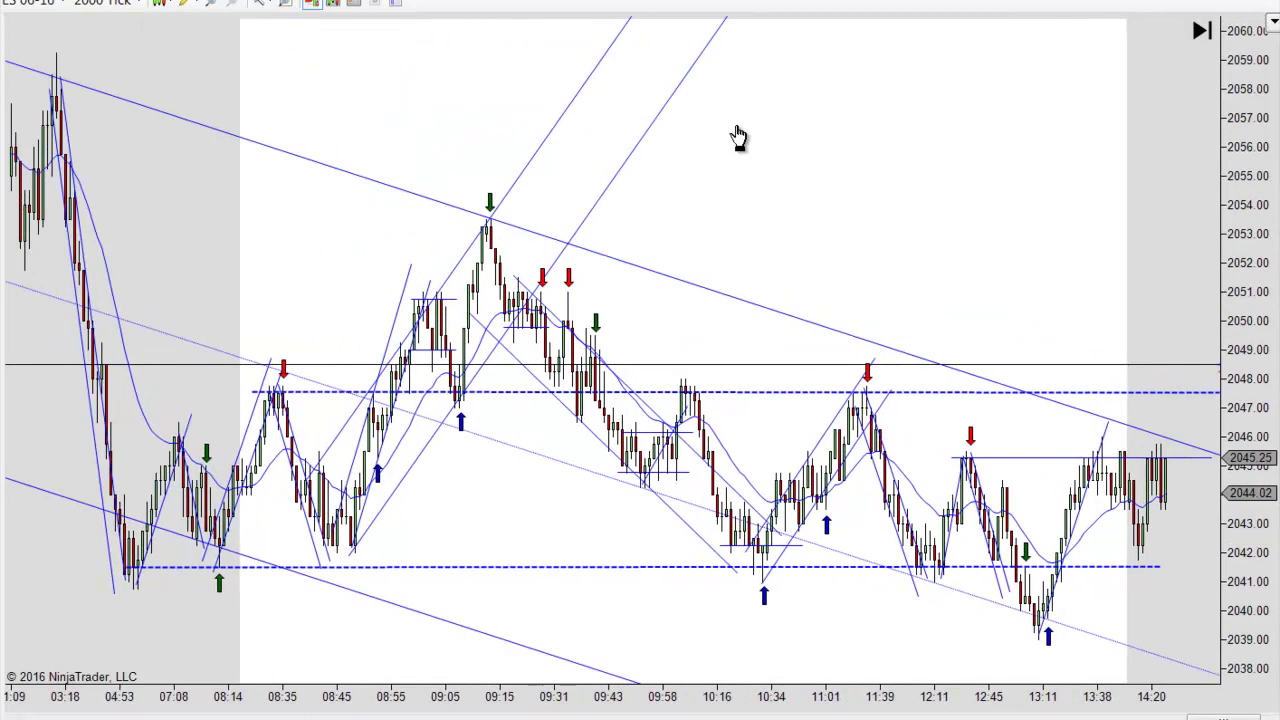
scroll(737, 149, "down", 3)
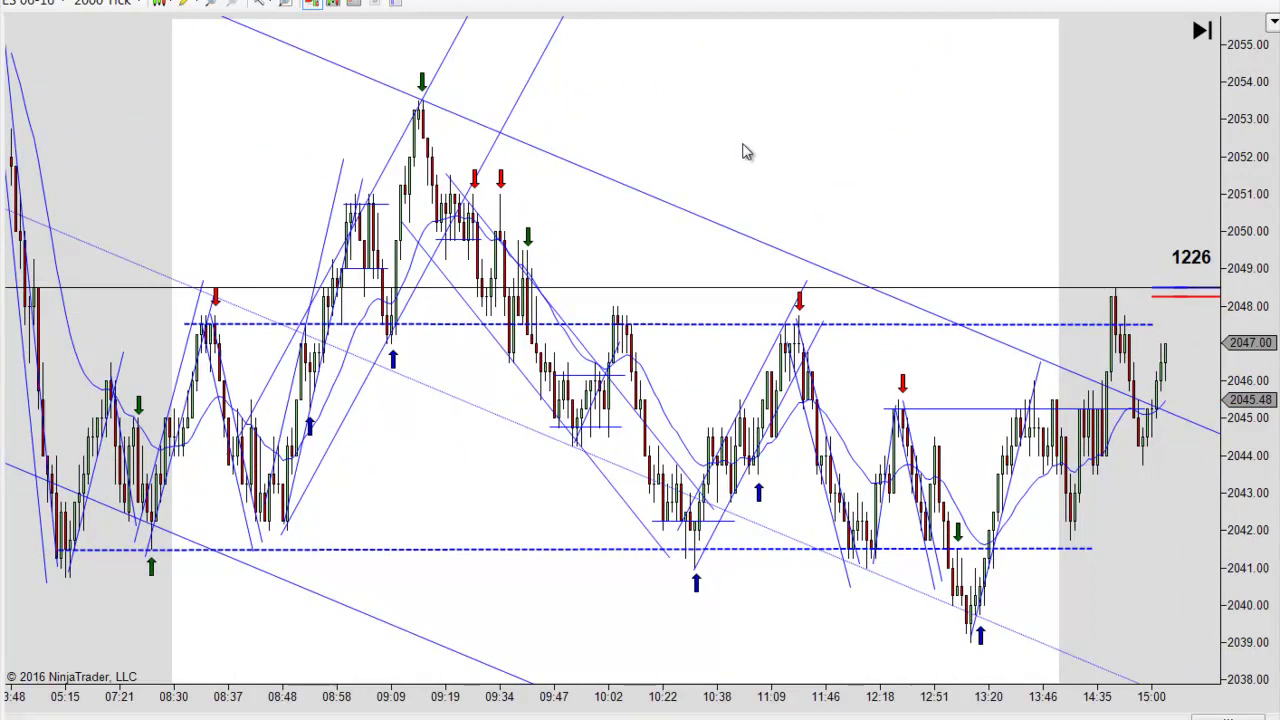
left_click_drag(771, 154, 800, 156)
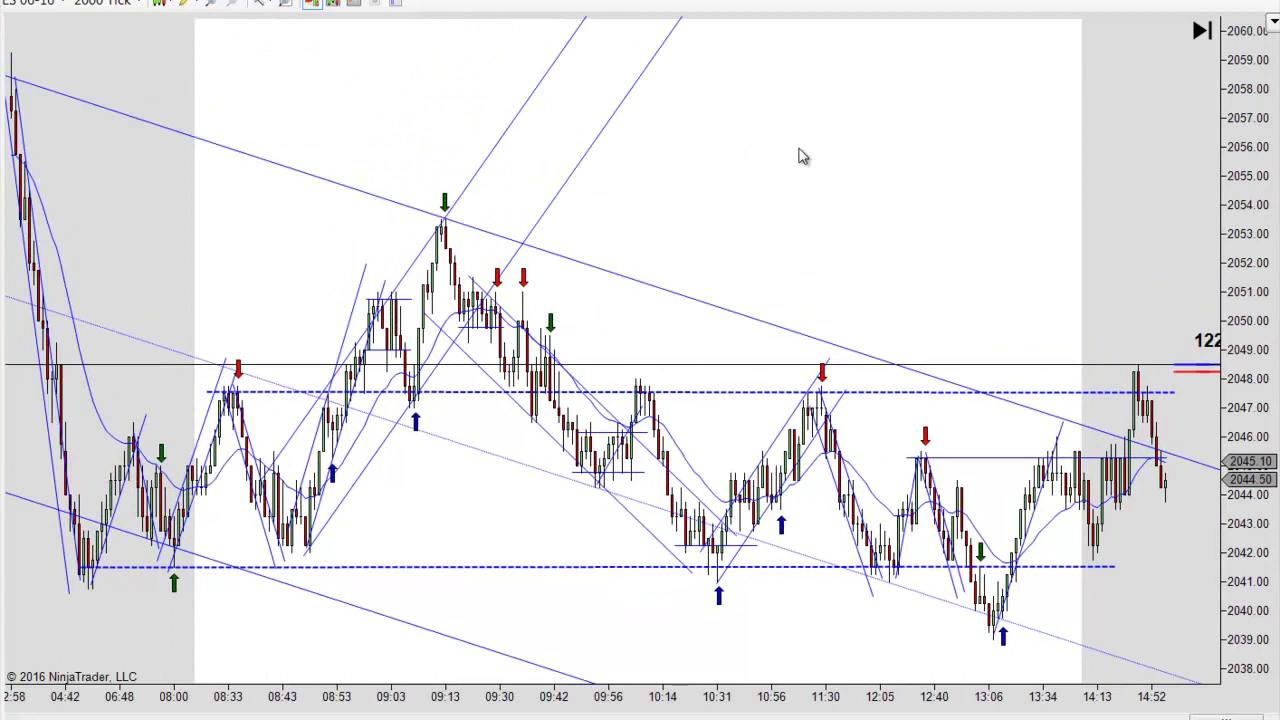